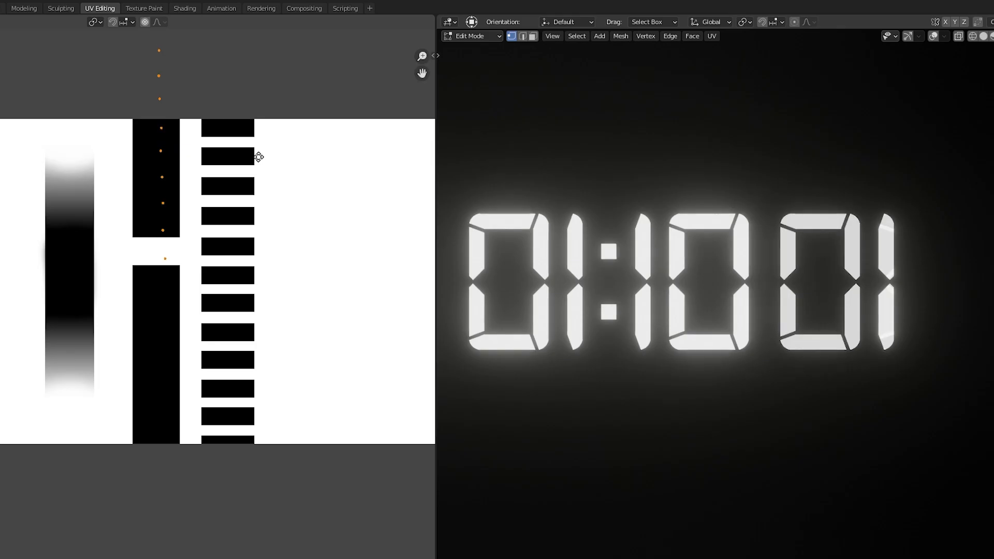
# Drag the last digit's UVs down the stripe texture, zooming in, so the final digit advances
pyautogui.moveTo(253, 198); pyautogui.dragTo(220, 323)
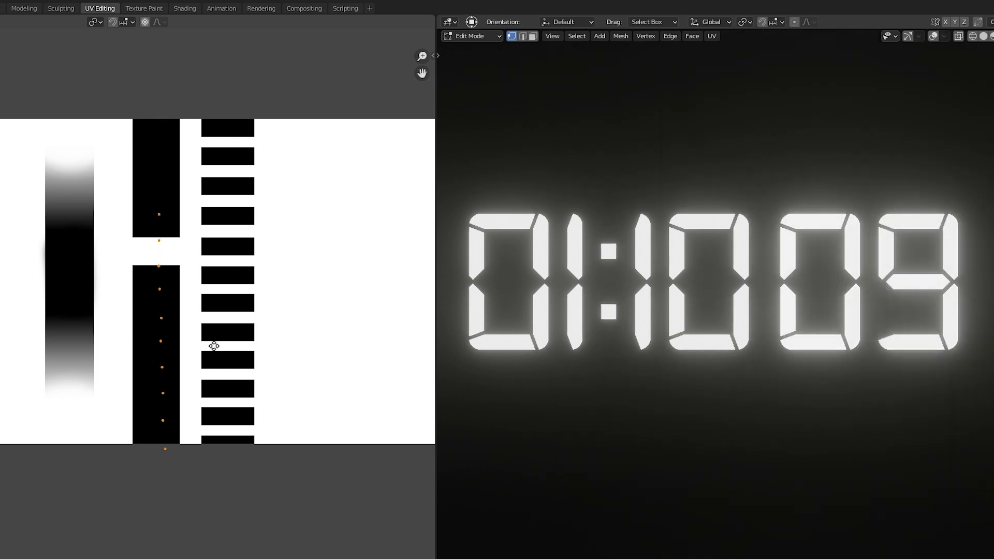
pyautogui.moveTo(209, 368); pyautogui.dragTo(210, 147)
pyautogui.scroll(1, 238, 287)
pyautogui.scroll(2, 237, 286)
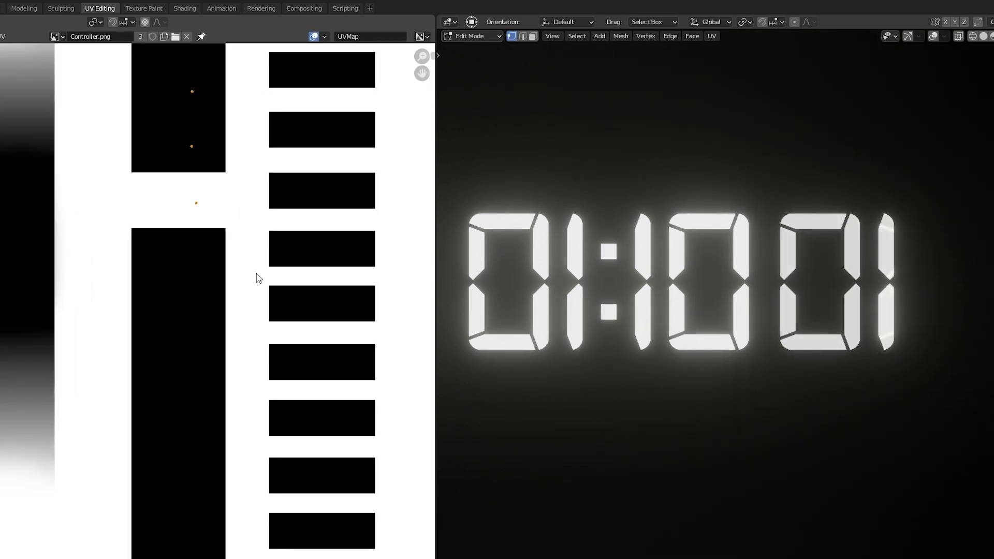
pyautogui.moveTo(259, 278); pyautogui.dragTo(200, 414, button='middle')
pyautogui.scroll(-1, 201, 302)
pyautogui.moveTo(225, 299); pyautogui.dragTo(185, 279, button='middle')
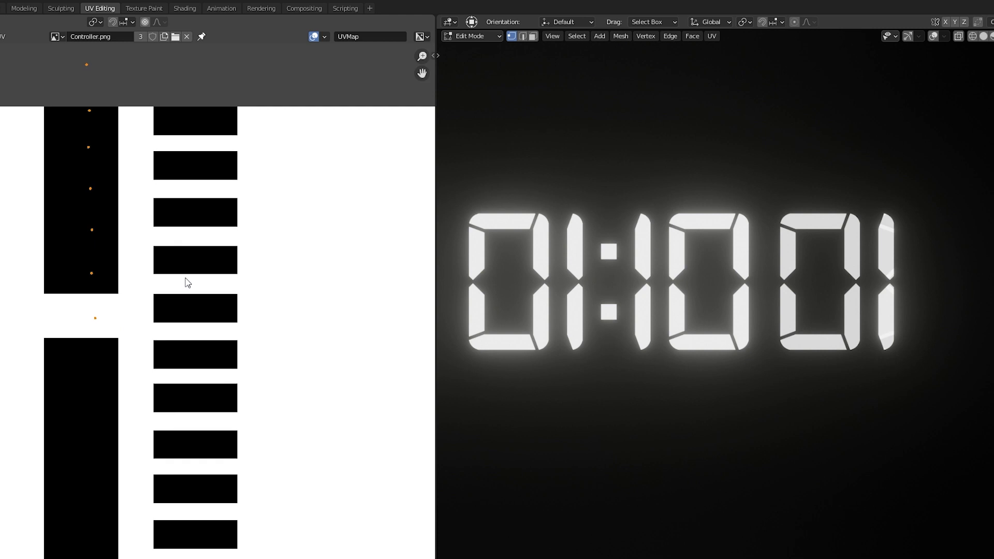
pyautogui.moveTo(161, 231); pyautogui.dragTo(146, 536)
# Repeat the black stripe down the right column of the Photoshop document
pyautogui.moveTo(146, 41); pyautogui.dragTo(146, 66)
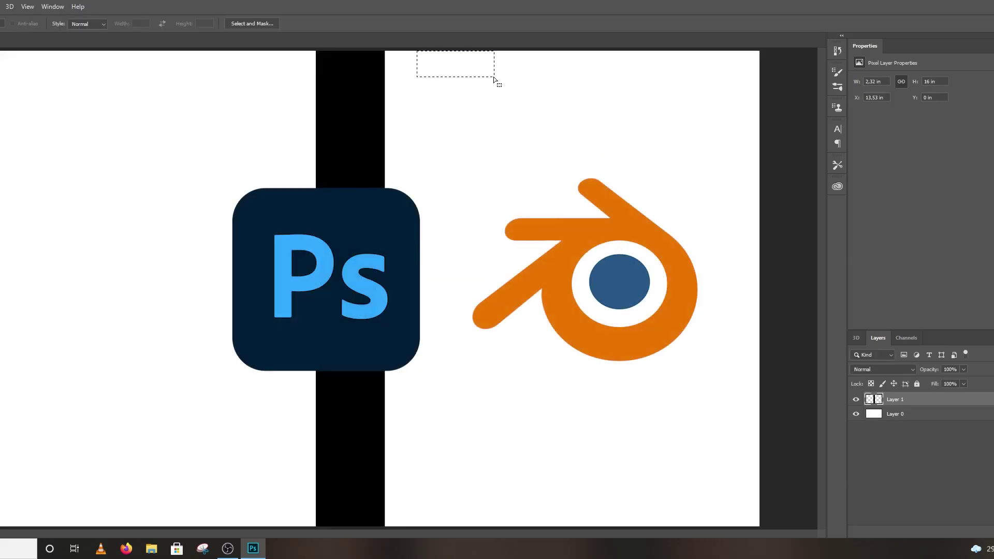
pyautogui.keyDown('alt'); pyautogui.moveTo(448, 150); pyautogui.dragTo(452, 529); pyautogui.keyUp('alt')
pyautogui.keyDown('alt'); pyautogui.moveTo(467, 487); pyautogui.dragTo(466, 527); pyautogui.keyUp('alt')
# Copy the black bar to the left, apply a vertical motion blur, and stretch it taller
pyautogui.click(322, 272)
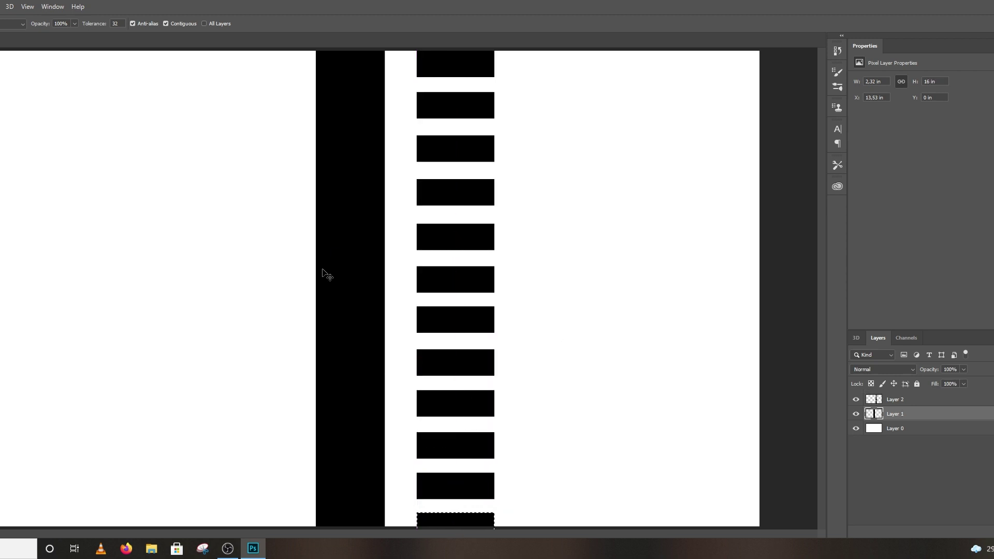
pyautogui.keyDown('alt'); pyautogui.moveTo(350, 170); pyautogui.dragTo(172, 202); pyautogui.keyUp('alt')
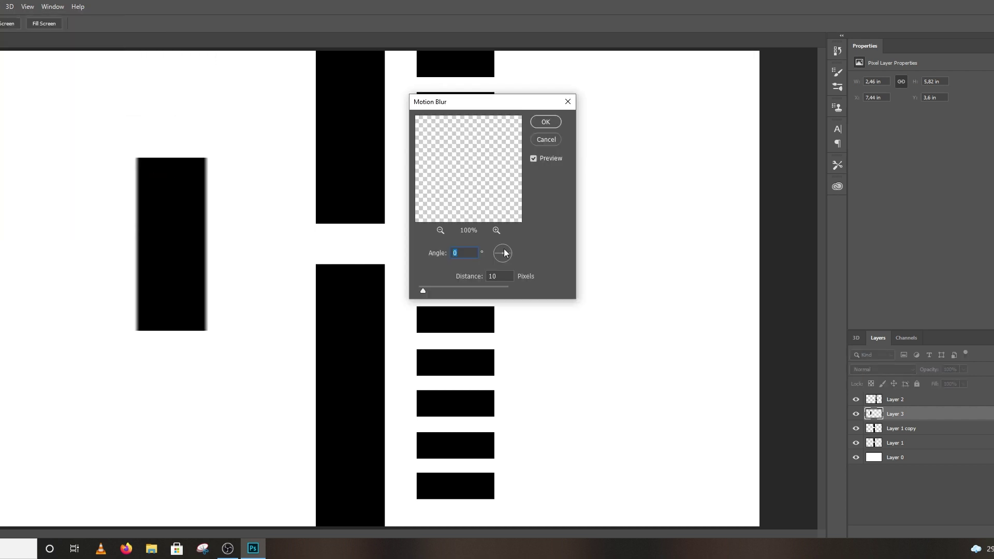
pyautogui.moveTo(466, 286); pyautogui.dragTo(478, 292)
pyautogui.click(546, 122)
pyautogui.hotkey('ctrl', 't')
pyautogui.moveTo(206, 388); pyautogui.dragTo(222, 473)
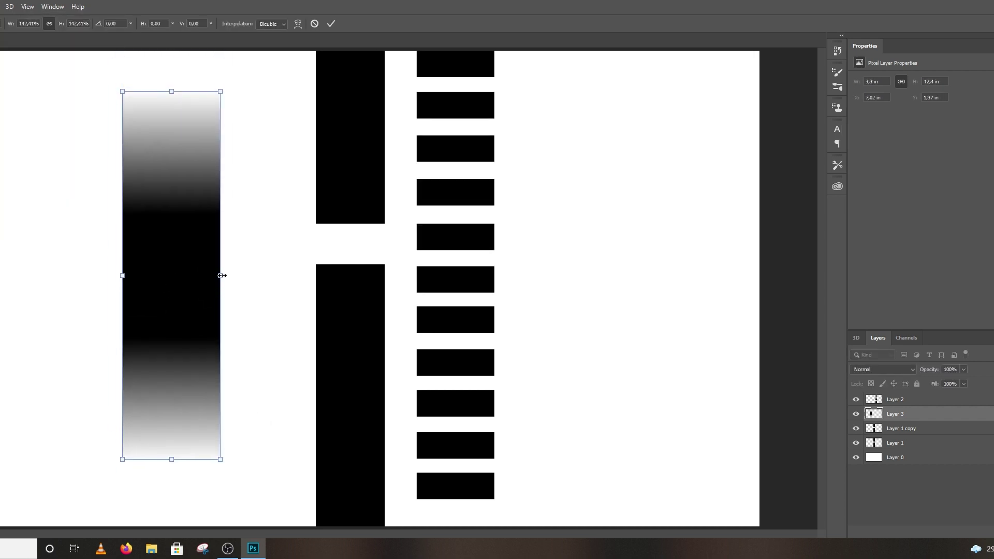
pyautogui.press('Return')
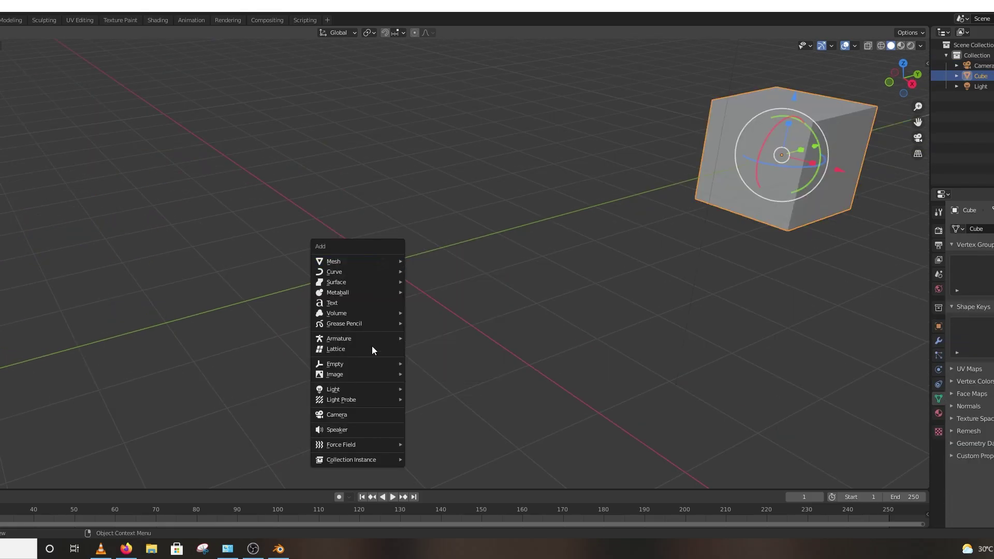
# Add a text object reading 01:10 and set it in the Digital-7 font
pyautogui.click(366, 304)
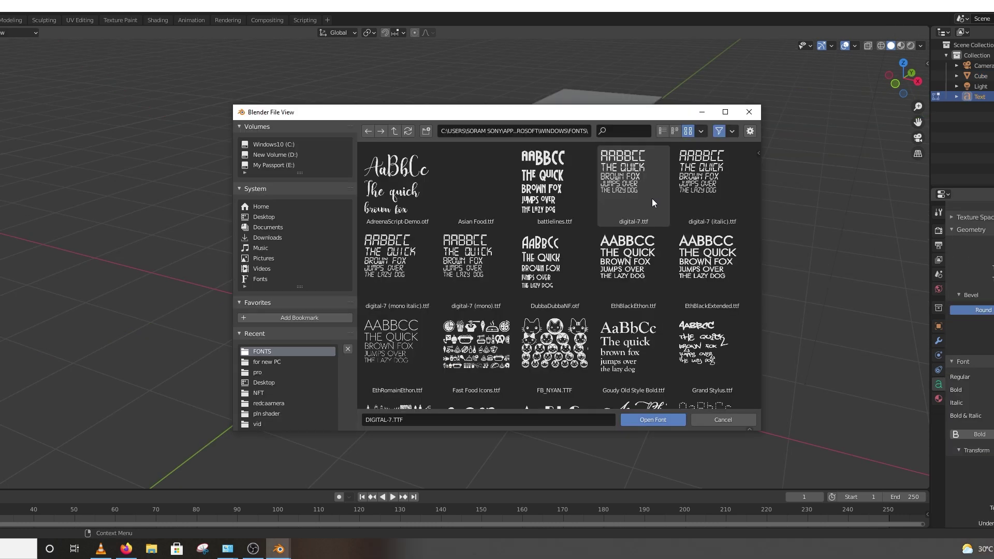
pyautogui.doubleClick(651, 197)
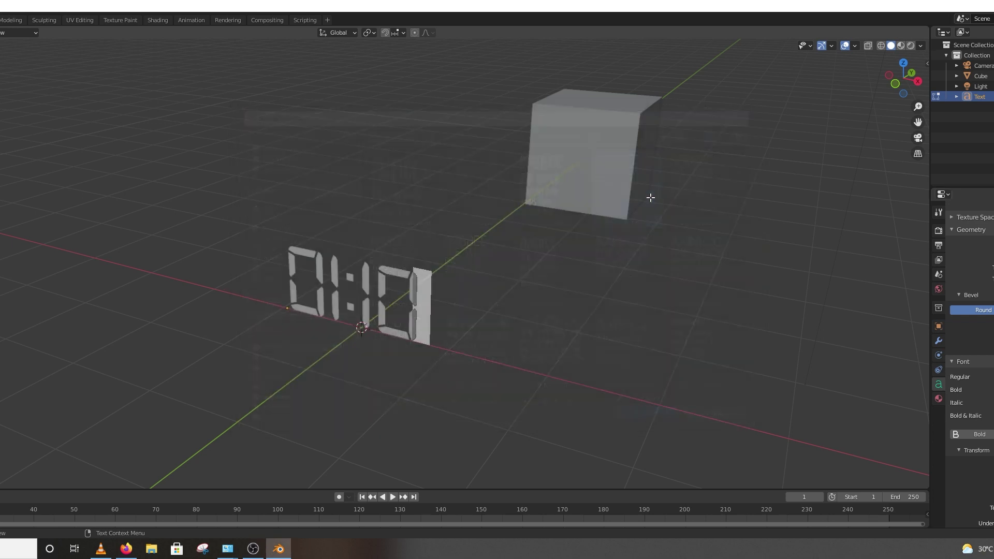
pyautogui.moveTo(327, 339); pyautogui.dragTo(393, 337, button='middle')
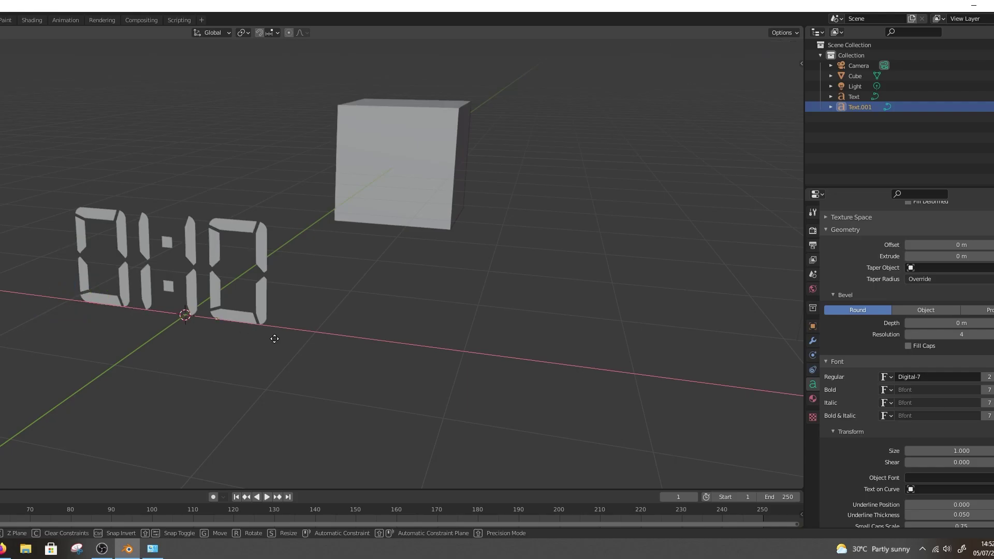
# Place a new seconds text object and change its text to 01
pyautogui.click(337, 348)
pyautogui.press('Tab')
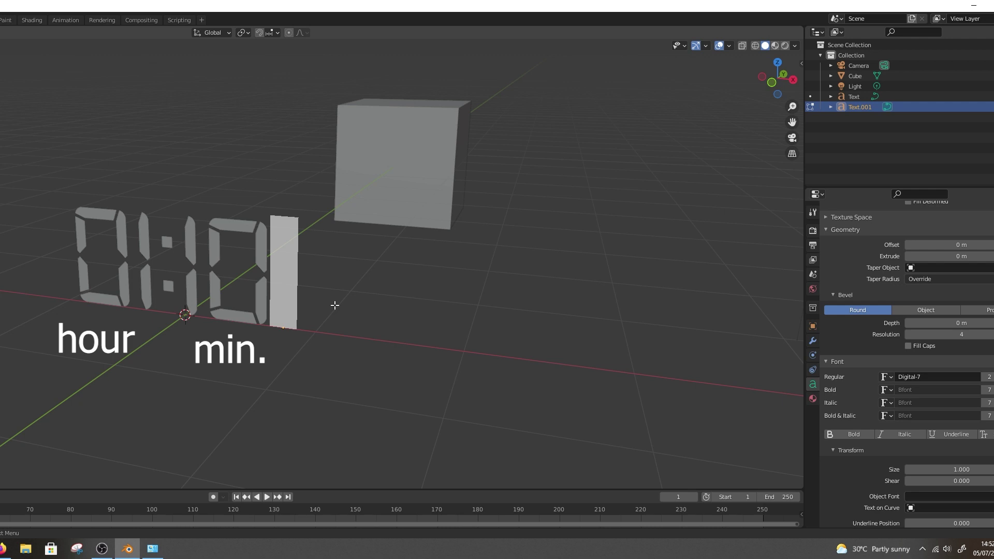
pyautogui.write('01')
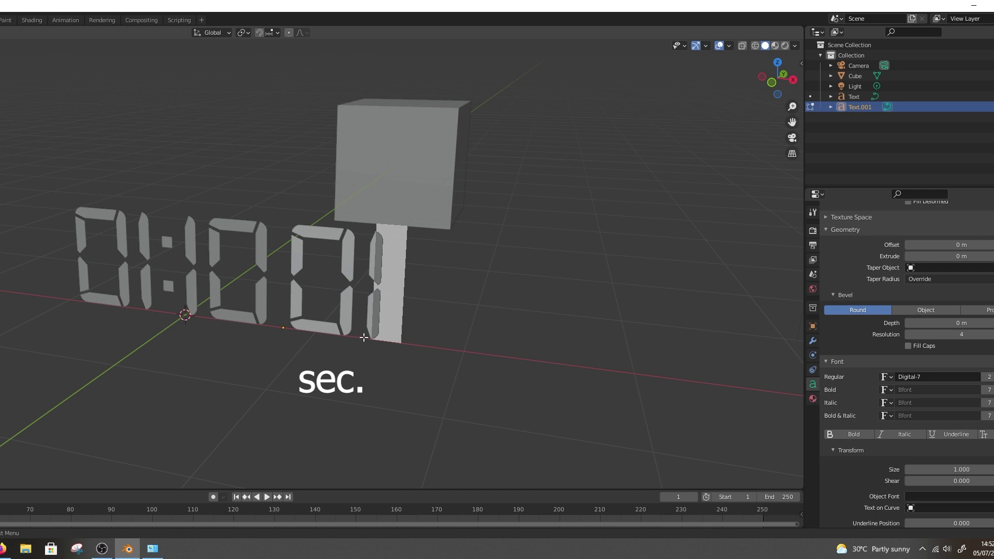
pyautogui.press('Tab')
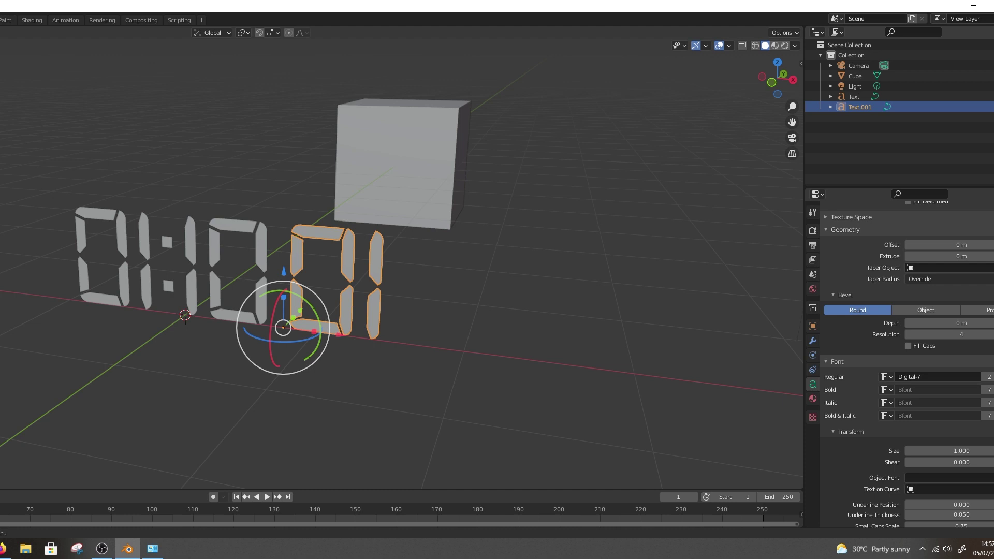
# Move Text.001 into a new collection named Counter
pyautogui.moveTo(859, 106); pyautogui.dragTo(853, 118)
pyautogui.doubleClick(853, 107)
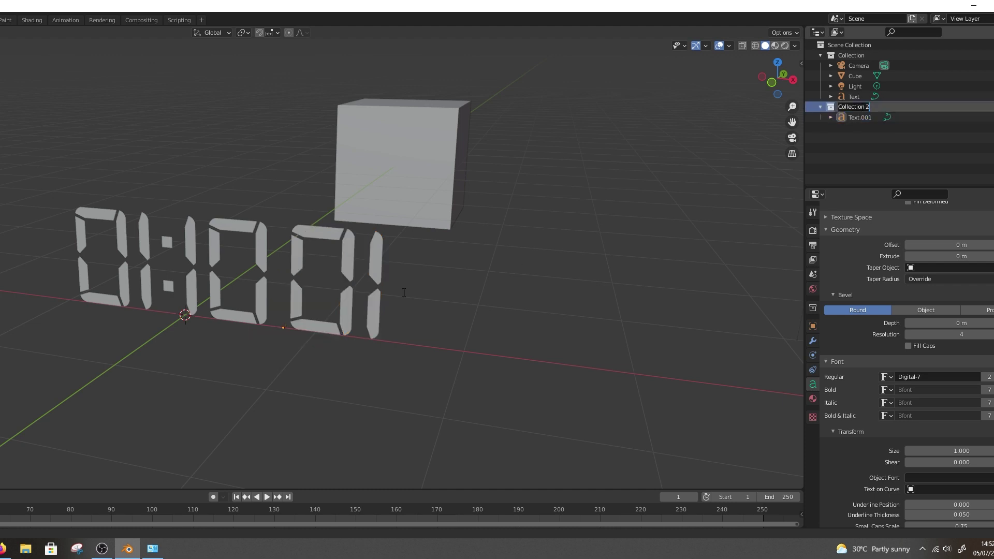
pyautogui.click(877, 118)
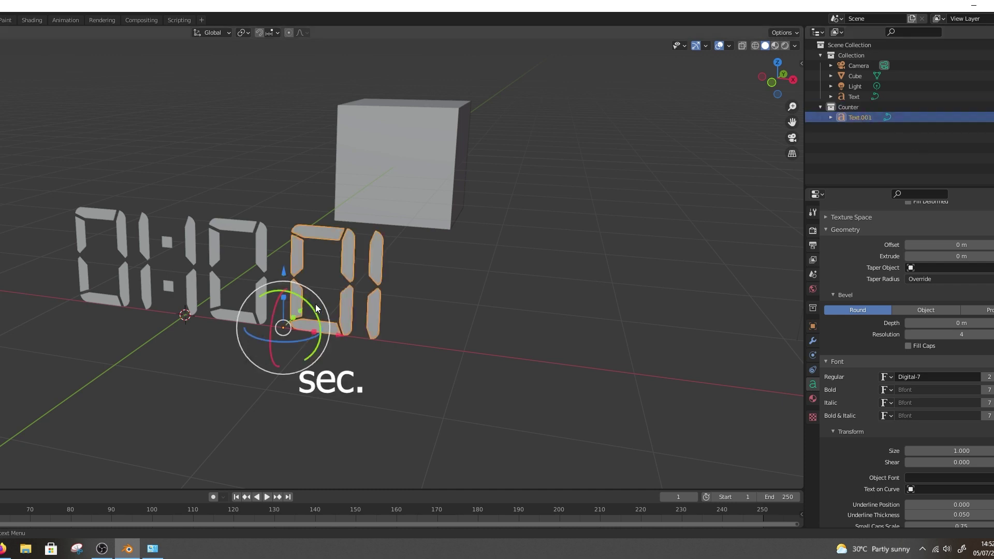
# Duplicate the seconds text in place repeatedly to create Text.002 through Text.010
pyautogui.hotkey('shift', 'd')
pyautogui.click(335, 306)
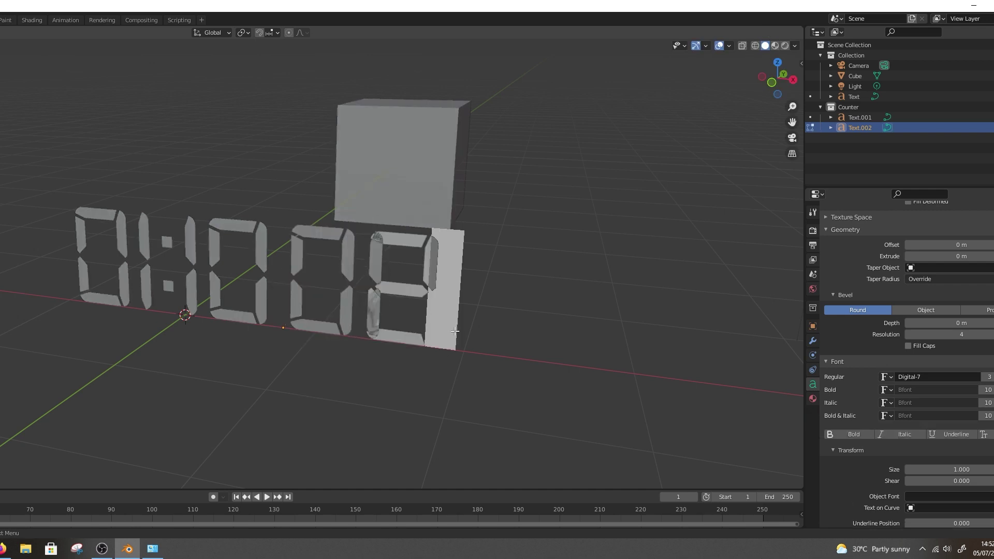
pyautogui.click(436, 326)
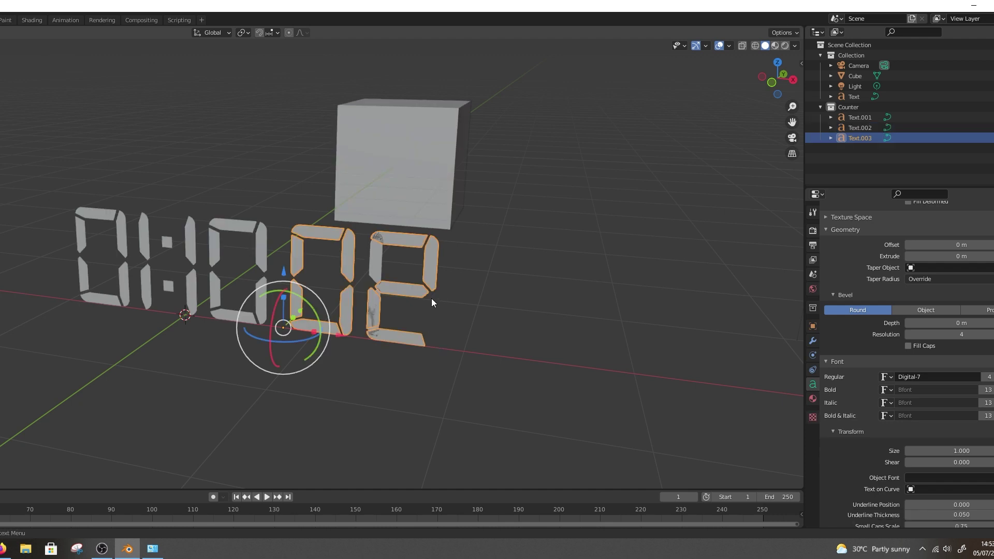
pyautogui.hotkey('shift', 'd')
pyautogui.rightClick(438, 345)
pyautogui.hotkey('shift', 'd')
pyautogui.rightClick(436, 348)
pyautogui.hotkey('shift', 'd')
pyautogui.rightClick(436, 348)
pyautogui.hotkey('shift', 'd')
pyautogui.rightClick(464, 345)
pyautogui.hotkey('shift', 'd')
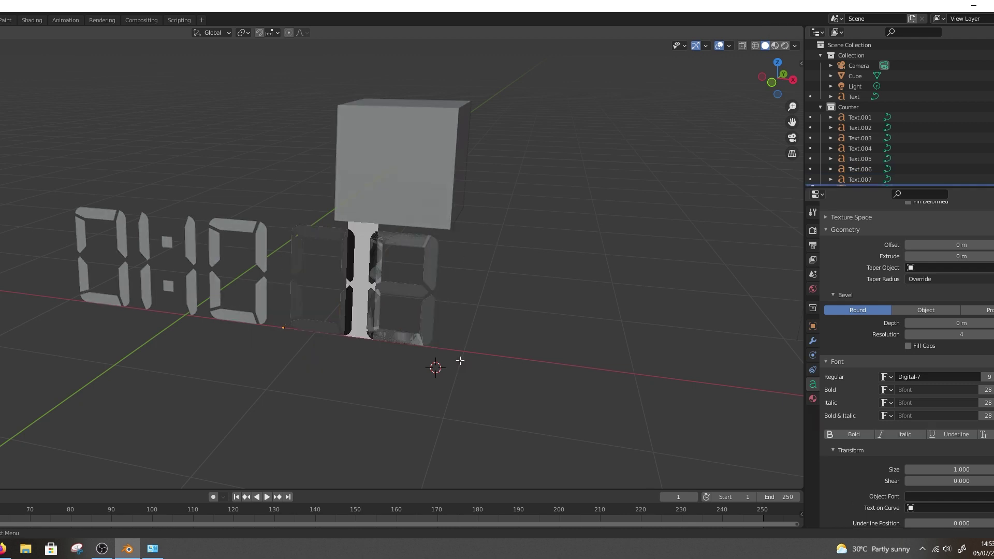
pyautogui.rightClick(459, 362)
pyautogui.hotkey('shift', 'd')
pyautogui.rightClick(466, 347)
pyautogui.hotkey('shift', 'd')
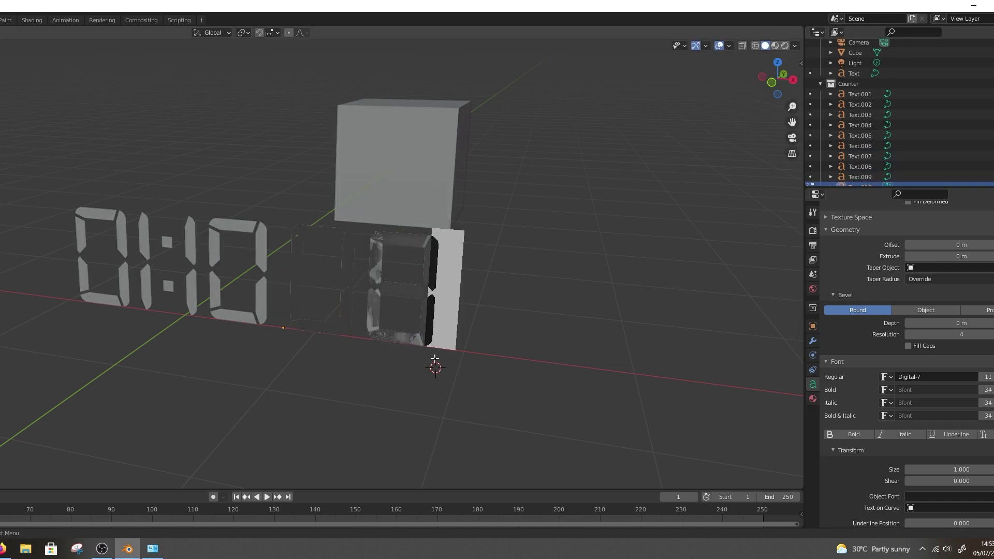
pyautogui.rightClick(388, 300)
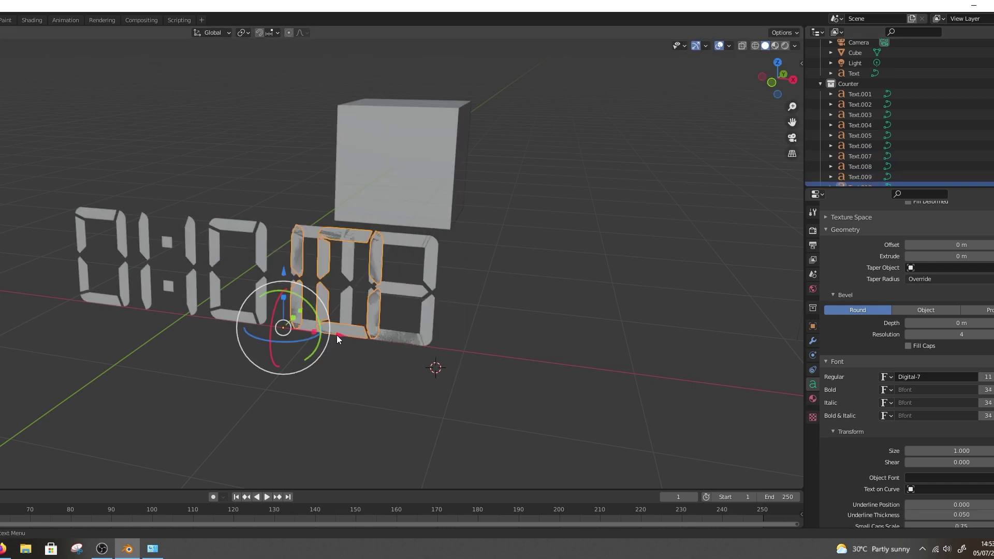
pyautogui.hotkey('shift', 'd')
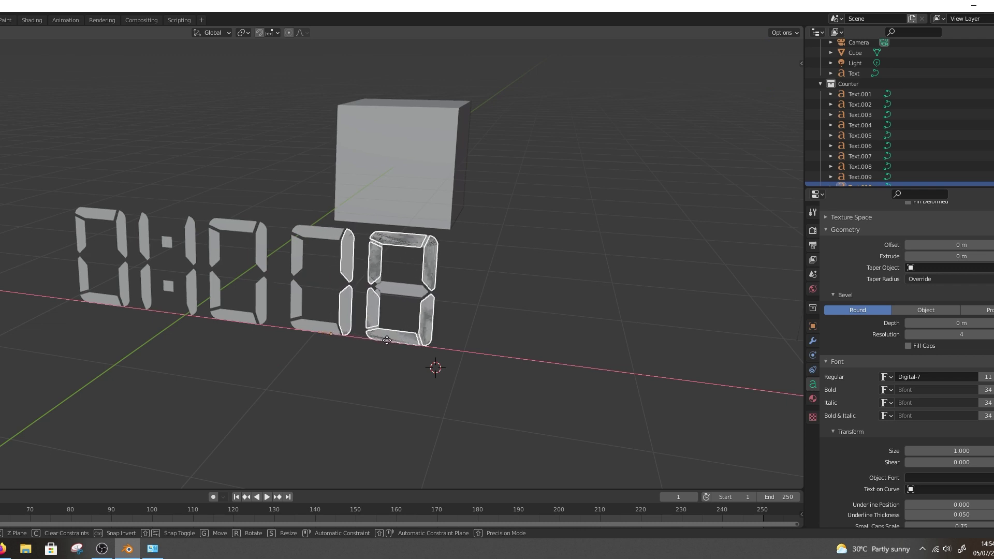
# Keep the last digit copy in place, box-select the digit objects, then select the cube
pyautogui.click(386, 340)
pyautogui.moveTo(455, 239); pyautogui.dragTo(340, 347, button='middle')
pyautogui.moveTo(339, 347); pyautogui.dragTo(142, 240)
pyautogui.moveTo(142, 240); pyautogui.dragTo(290, 230, button='middle')
pyautogui.click(290, 230)
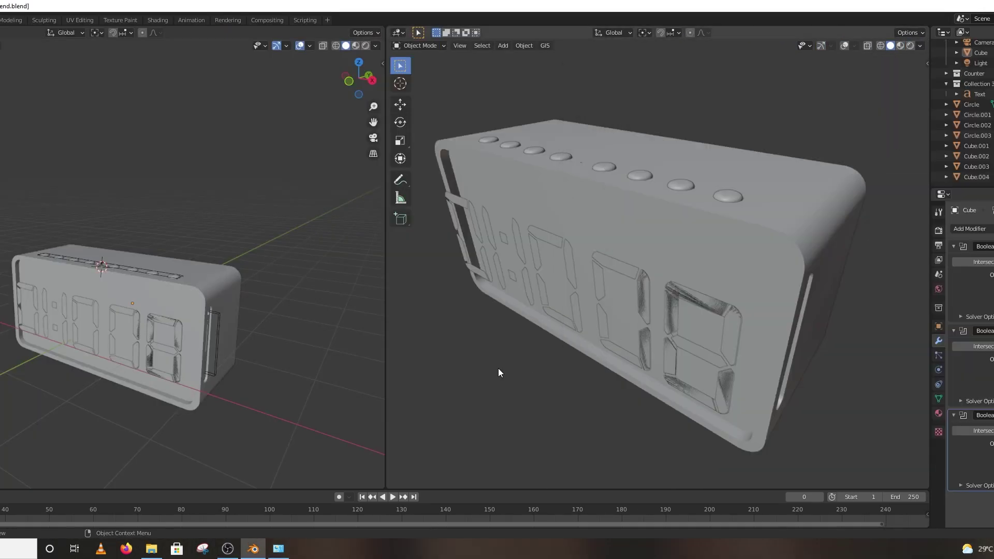
# Orbit the right viewport around the rendered black alarm clock
pyautogui.moveTo(498, 368); pyautogui.dragTo(710, 372, button='middle')
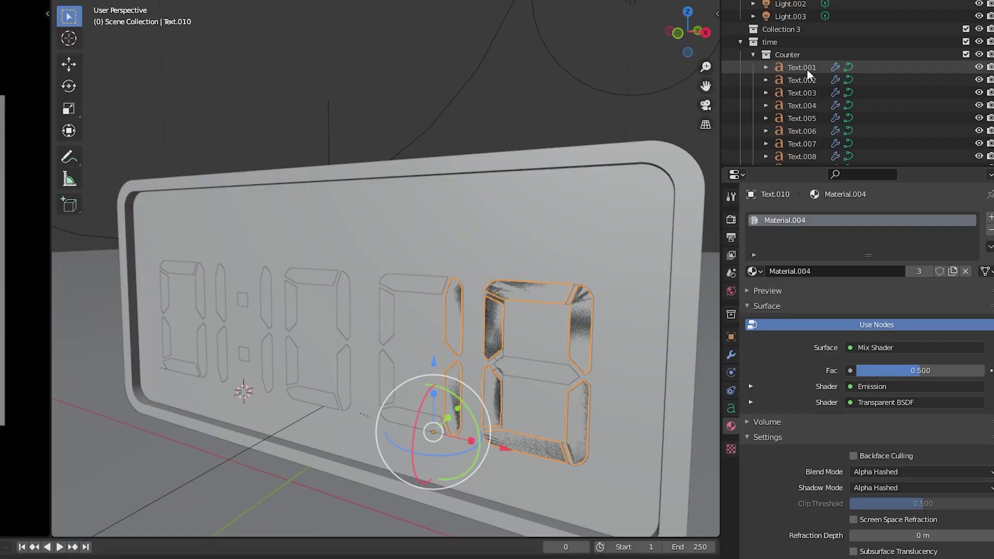
# Select the digit objects Text.001 through Text.010 in the Outliner
pyautogui.keyDown('shift'); pyautogui.click(807, 91); pyautogui.keyUp('shift')
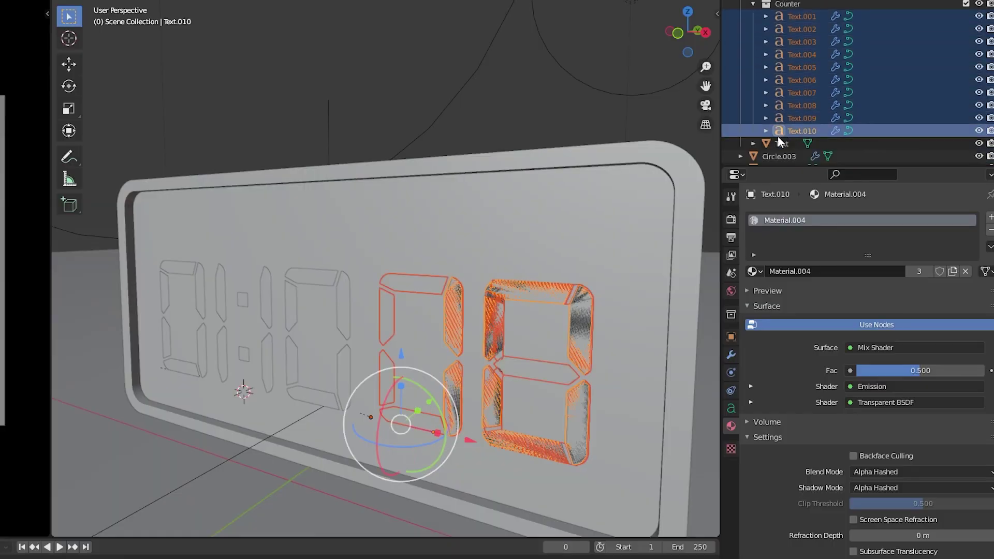
pyautogui.click(779, 145)
pyautogui.click(794, 130)
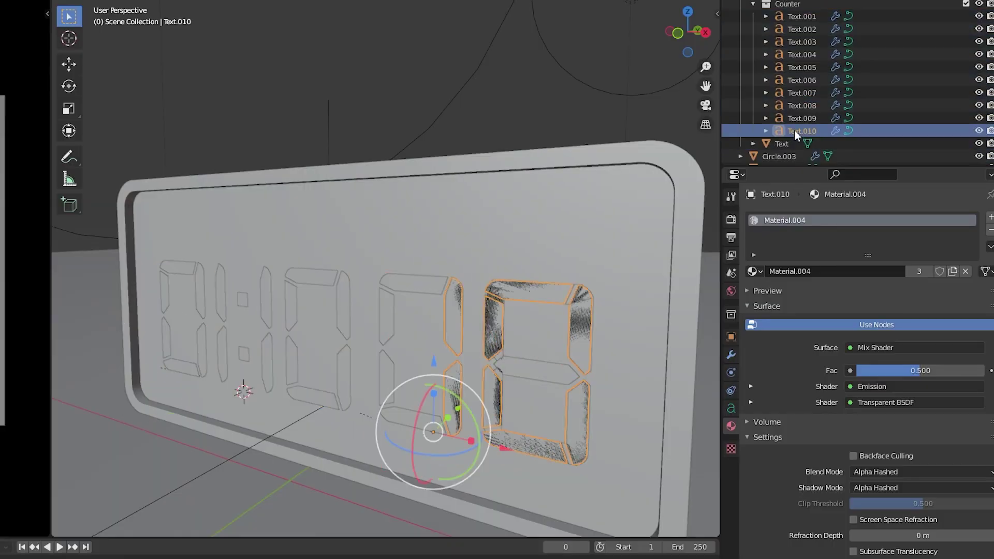
pyautogui.keyDown('shift'); pyautogui.click(793, 16); pyautogui.keyUp('shift')
# Convert the selected digit text objects to meshes
pyautogui.rightClick(510, 357)
pyautogui.moveTo(510, 357)
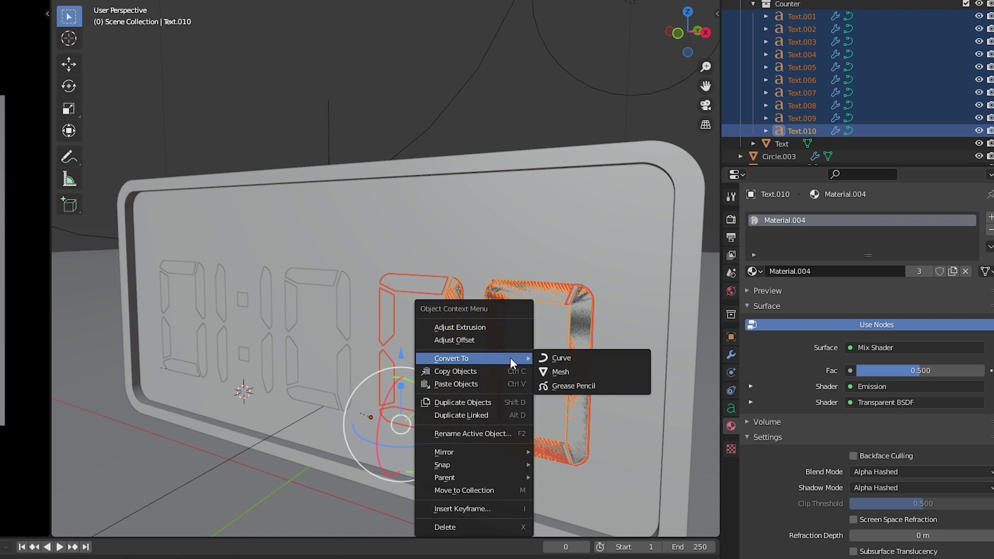
pyautogui.click(585, 374)
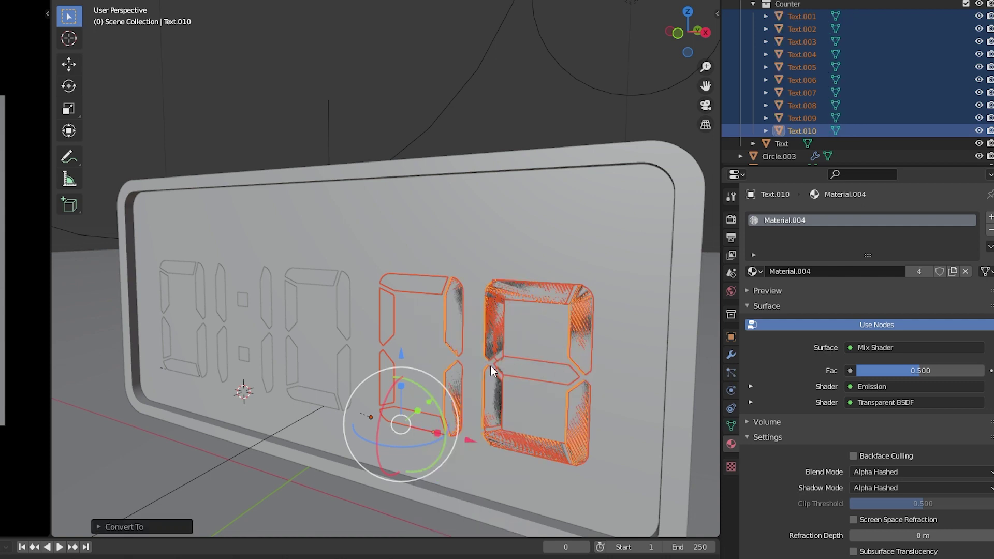
pyautogui.moveTo(586, 374); pyautogui.dragTo(544, 349, button='middle')
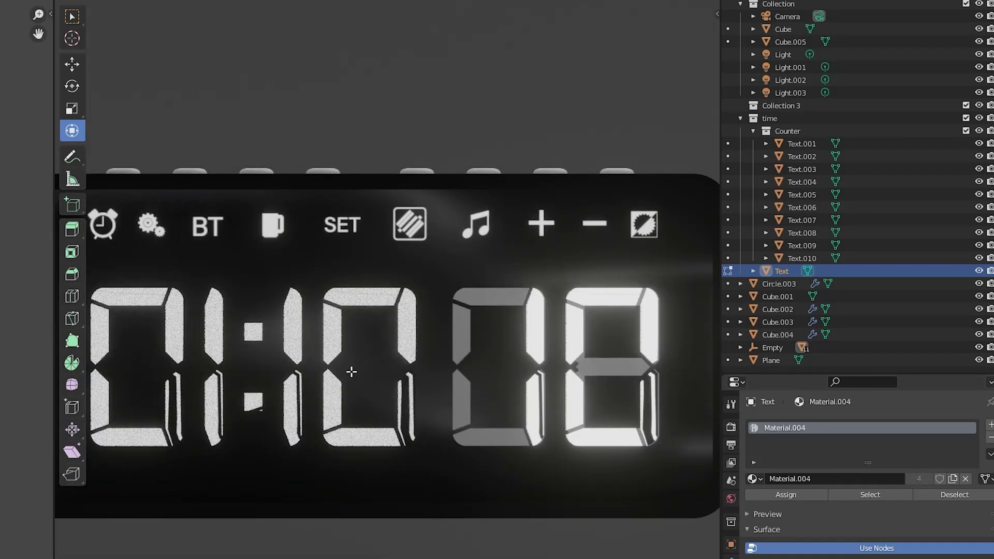
# Project the current digit's UVs from view, then move and scale them over the texture
pyautogui.press('u')
pyautogui.click(355, 370)
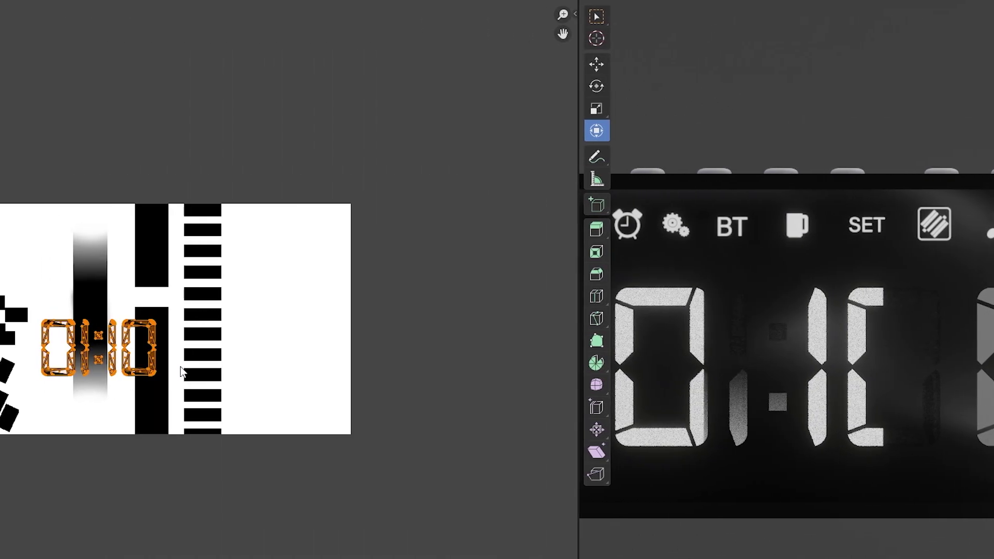
pyautogui.press('g')
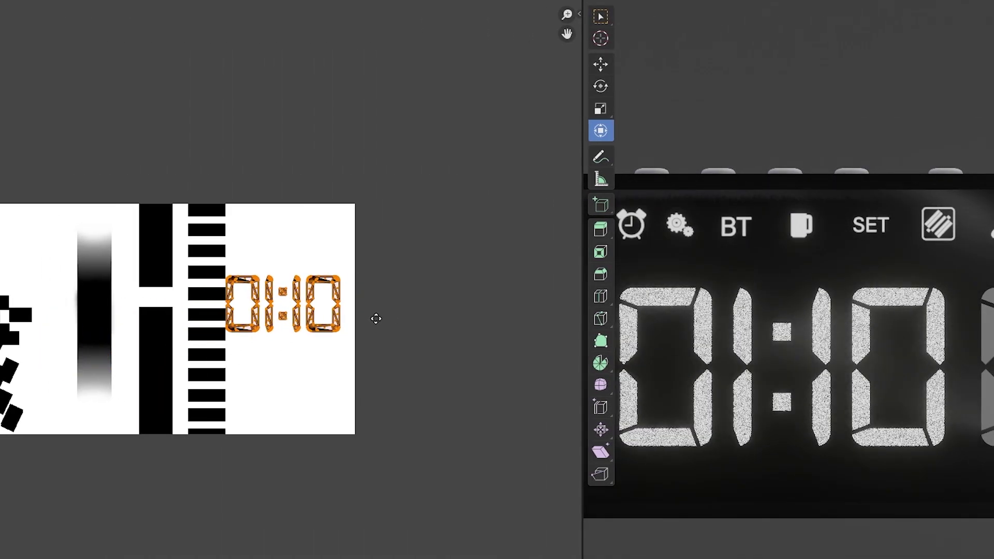
pyautogui.press('s')
pyautogui.click(396, 330)
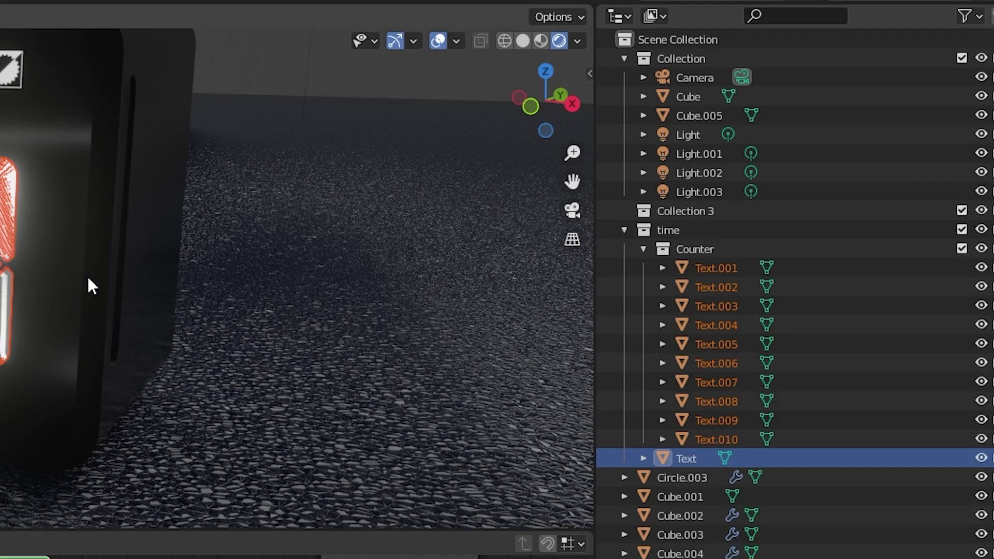
# Select Text.001 to Text.010, enter Edit Mode in front view, and Project from View
pyautogui.click(731, 435)
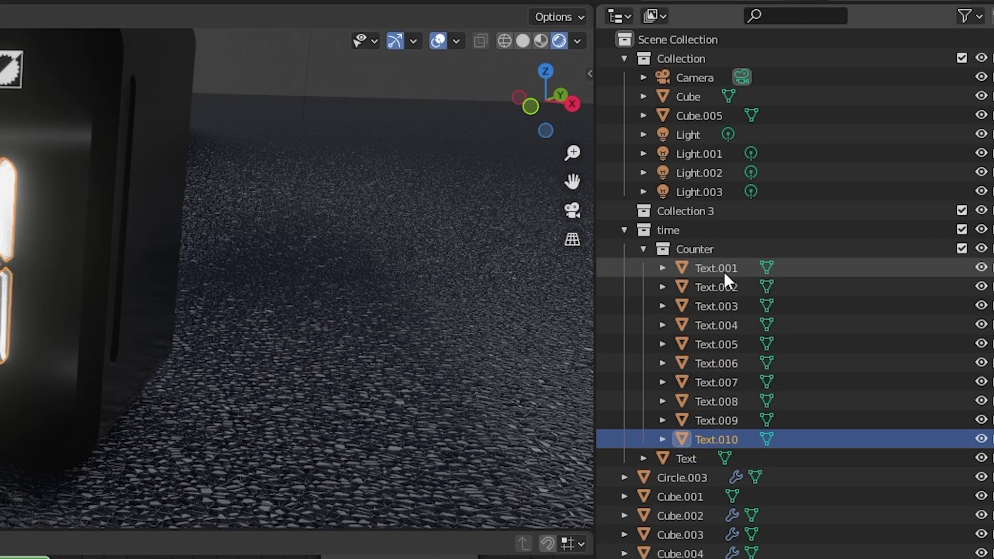
pyautogui.keyDown('shift'); pyautogui.click(723, 269); pyautogui.keyUp('shift')
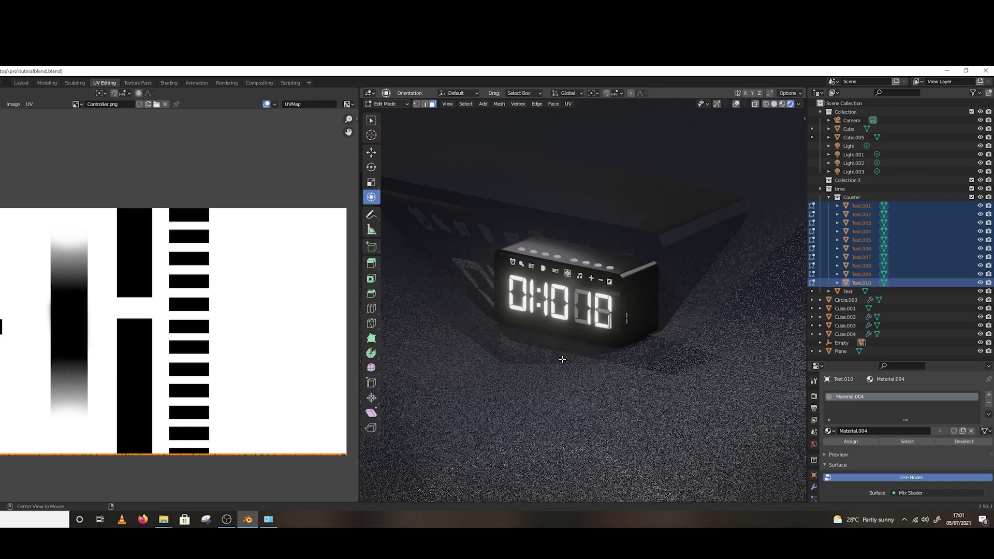
pyautogui.press('Tab')
pyautogui.press('KP_1')
pyautogui.scroll(5, 614, 384)
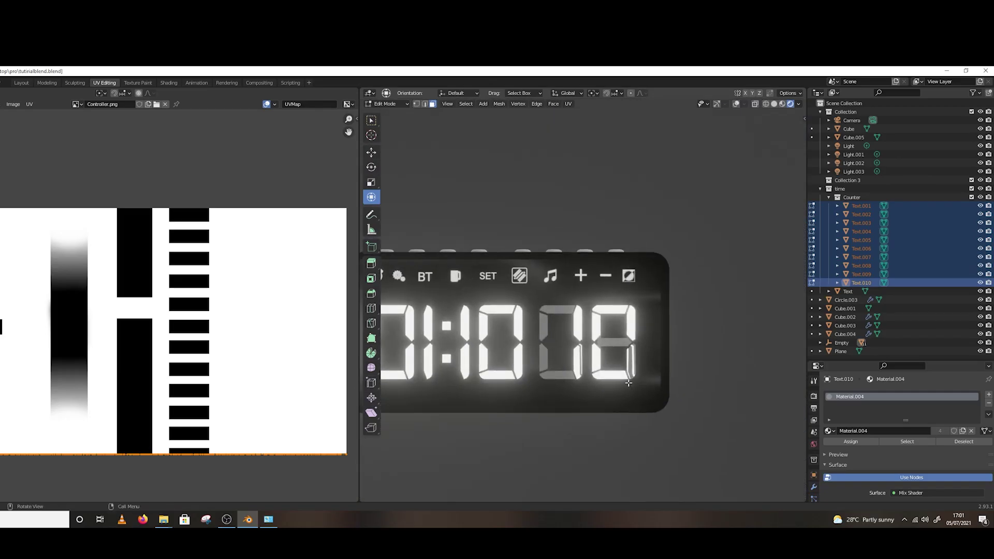
pyautogui.scroll(1, 628, 383)
pyautogui.press('u')
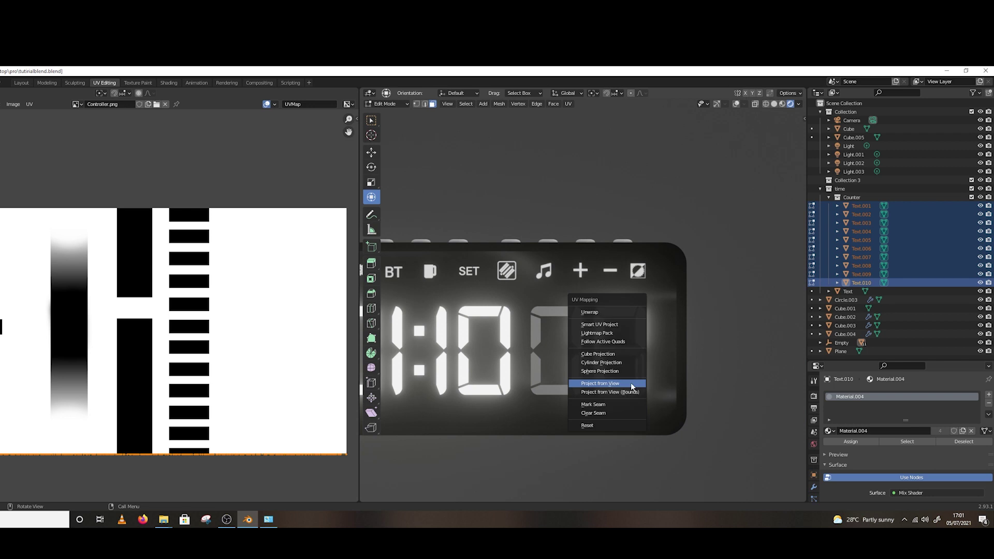
pyautogui.click(636, 385)
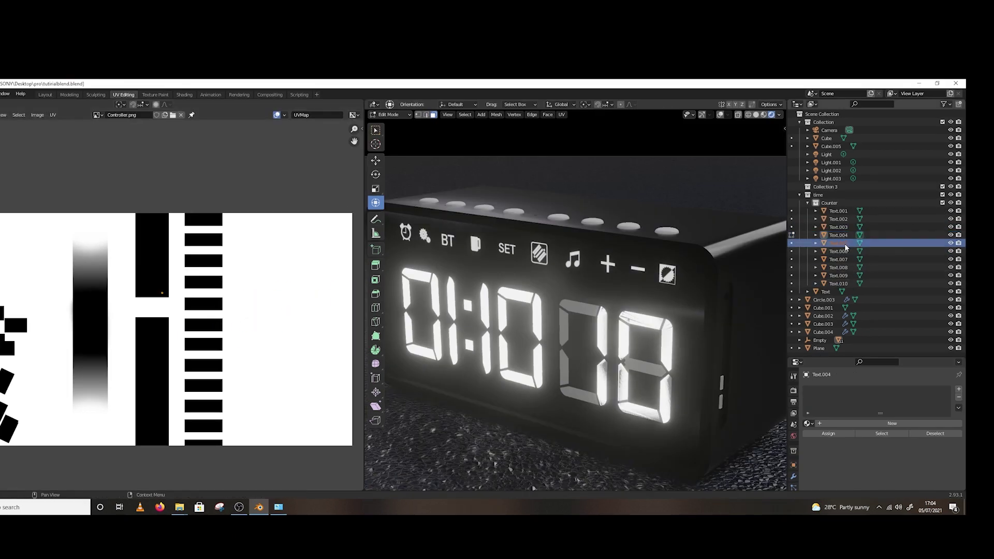
# Step through the digit objects up to Text.010 to inspect each UV island
pyautogui.click(833, 251)
pyautogui.click(834, 259)
pyautogui.click(834, 267)
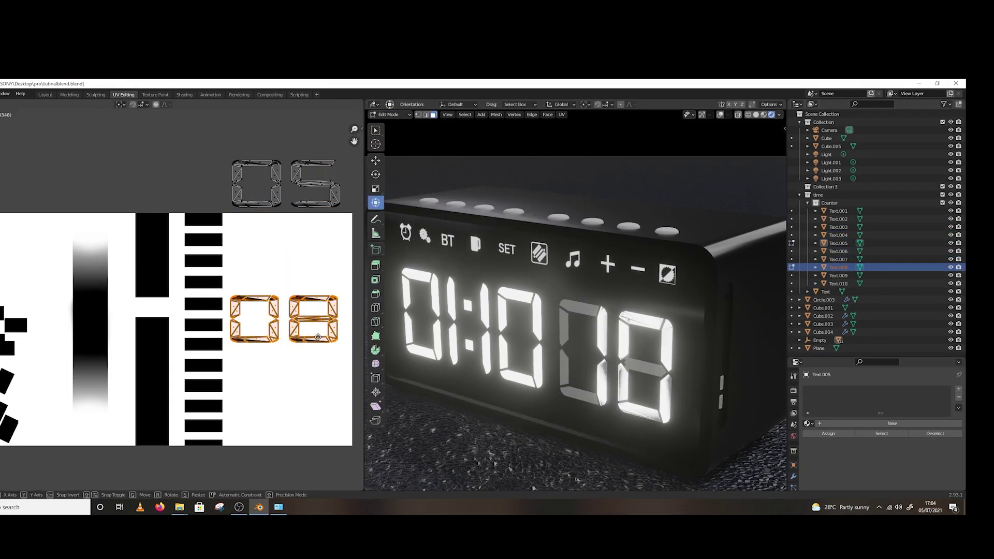
pyautogui.click(833, 275)
pyautogui.click(838, 283)
pyautogui.keyDown('shift'); pyautogui.click(838, 219); pyautogui.keyUp('shift')
pyautogui.scroll(2, 243, 349)
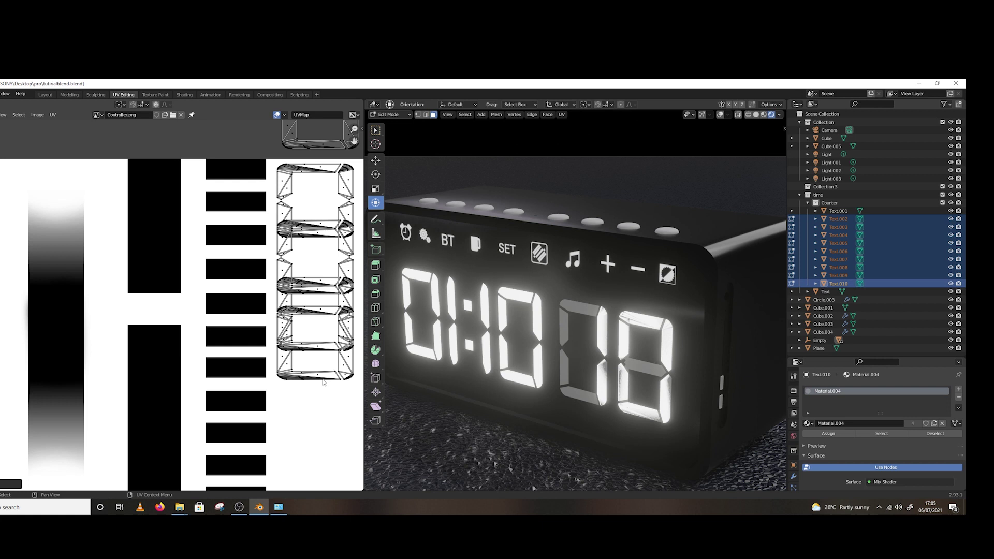
pyautogui.scroll(-3, 243, 349)
pyautogui.hotkey('ctrl', 'z')
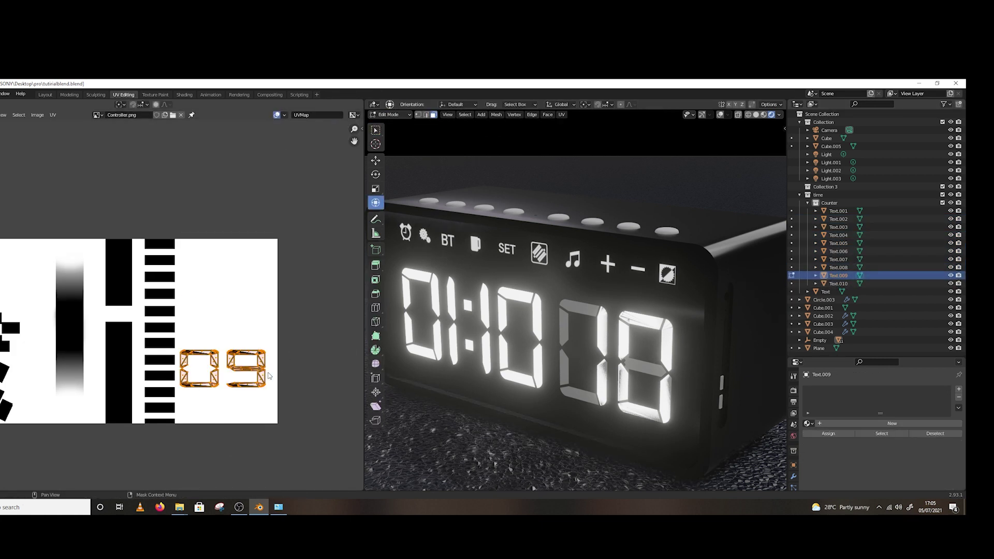
# Reselect digit objects Text.002 through Text.010 and enter Edit Mode on their meshes
pyautogui.press('Tab')
pyautogui.click(838, 260)
pyautogui.click(838, 219)
pyautogui.keyDown('shift'); pyautogui.click(838, 284); pyautogui.keyUp('shift')
pyautogui.press('Tab')
pyautogui.scroll(-3, 258, 277)
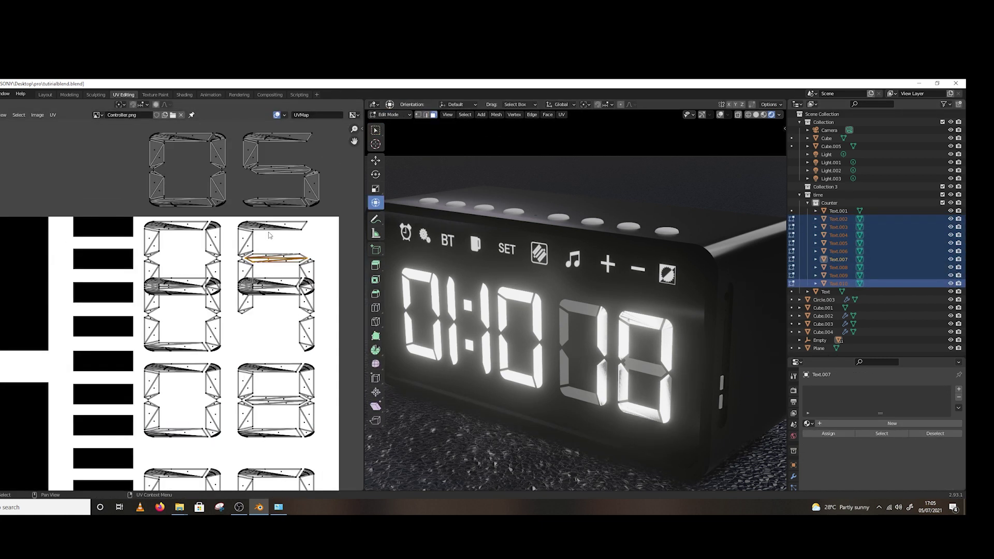
# Move the 05 UV island into a column beside the texture image
pyautogui.click(791, 243)
pyautogui.press('g')
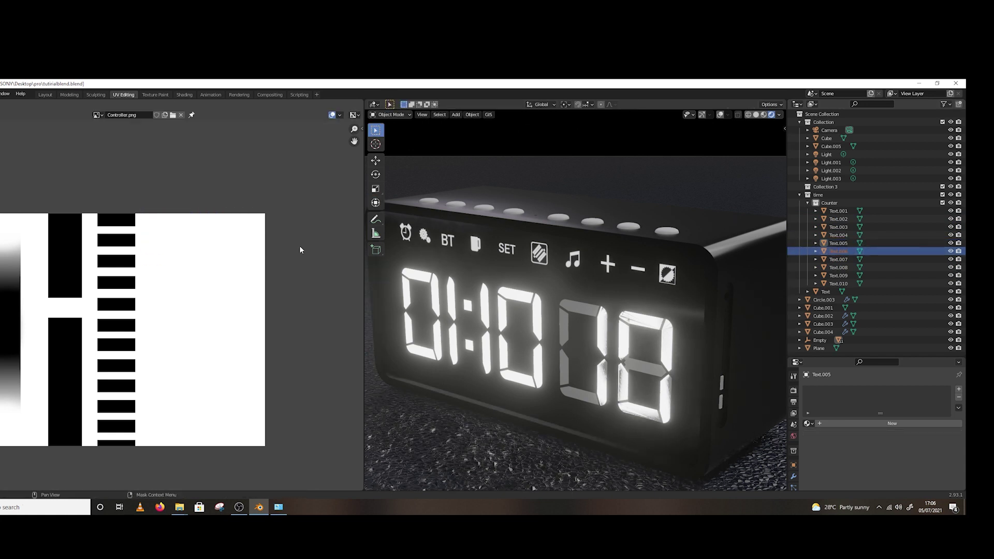
pyautogui.click(300, 249)
pyautogui.moveTo(791, 211); pyautogui.dragTo(791, 283)
pyautogui.scroll(2, 43, 180)
pyautogui.hotkey('ctrl', 'z')
pyautogui.hotkey('ctrl', 'z')
pyautogui.hotkey('ctrl', 'z')
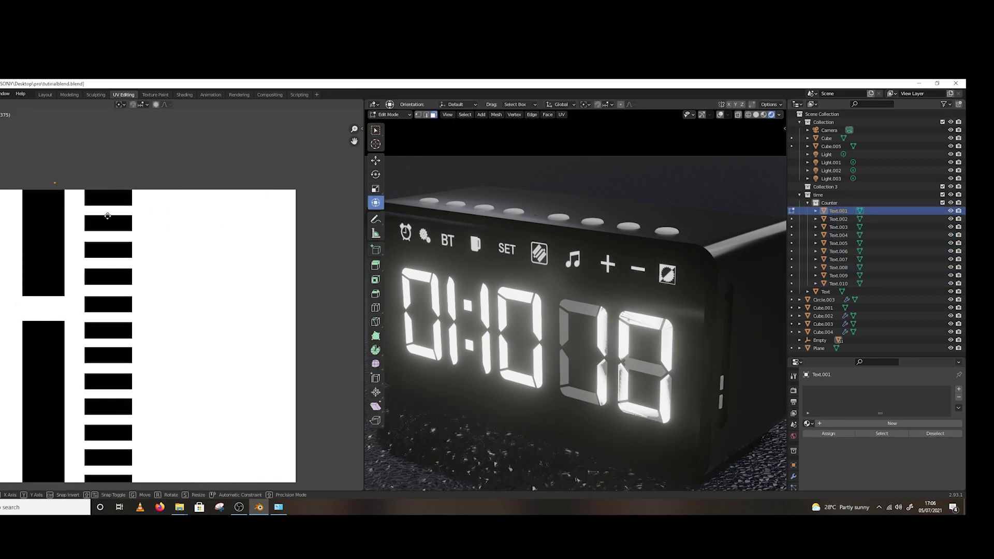
pyautogui.scroll(-2, 207, 258)
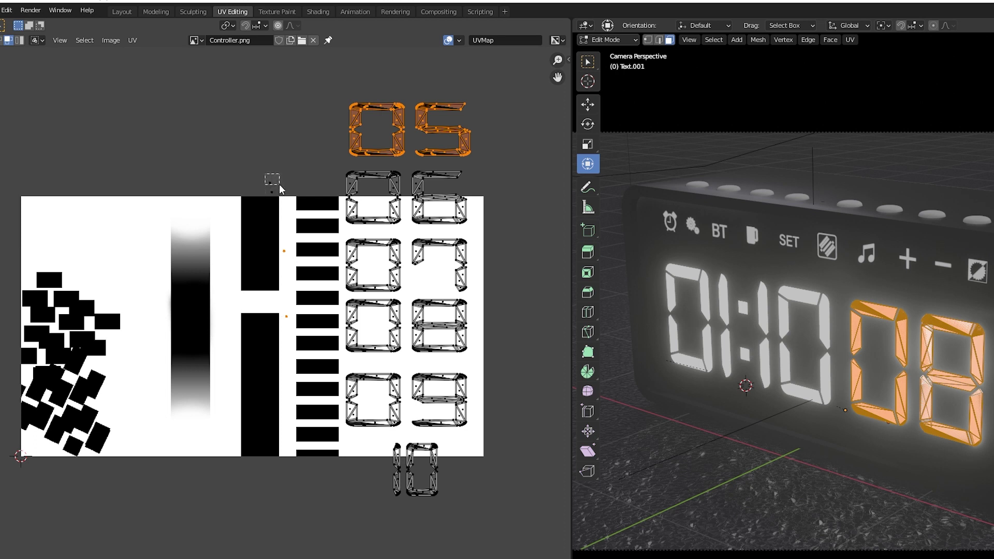
# Scale the 06 UV islands to a single point and move it down
pyautogui.moveTo(353, 178); pyautogui.dragTo(488, 234)
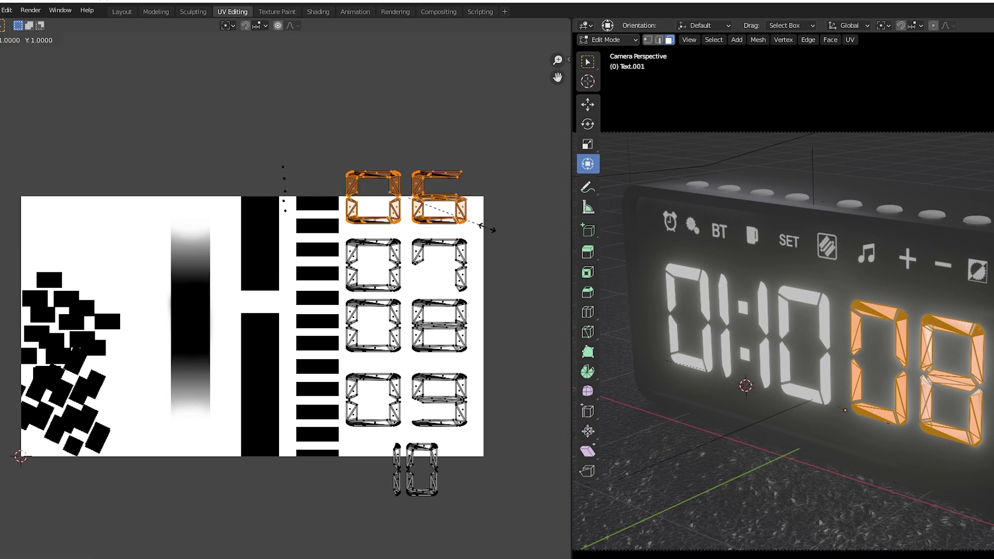
pyautogui.press('0')
pyautogui.press('Return')
pyautogui.press('g')
pyautogui.click(346, 233)
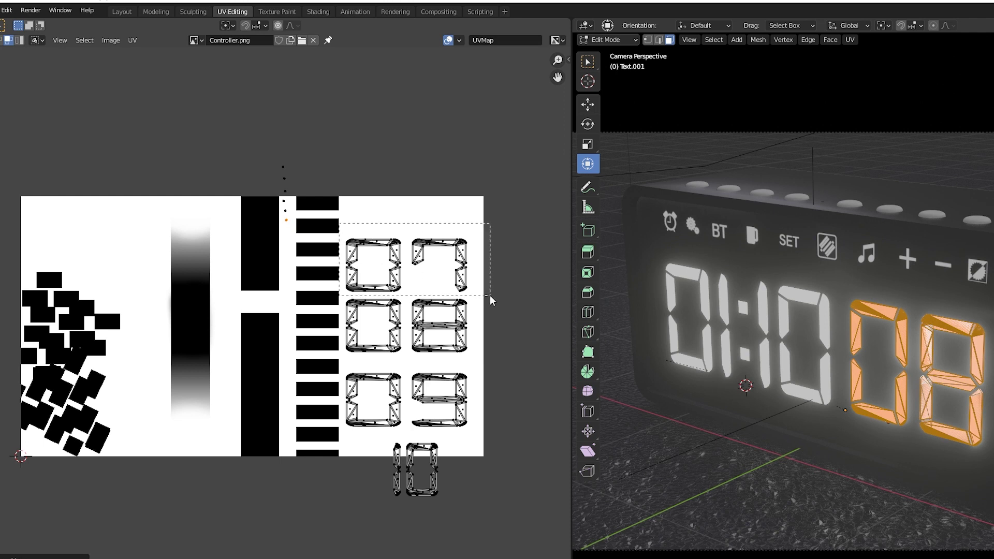
# Collapse the 07 and 08 islands to single points and move them vertically
pyautogui.press('s')
pyautogui.press('0')
pyautogui.press('Return')
pyautogui.press('g')
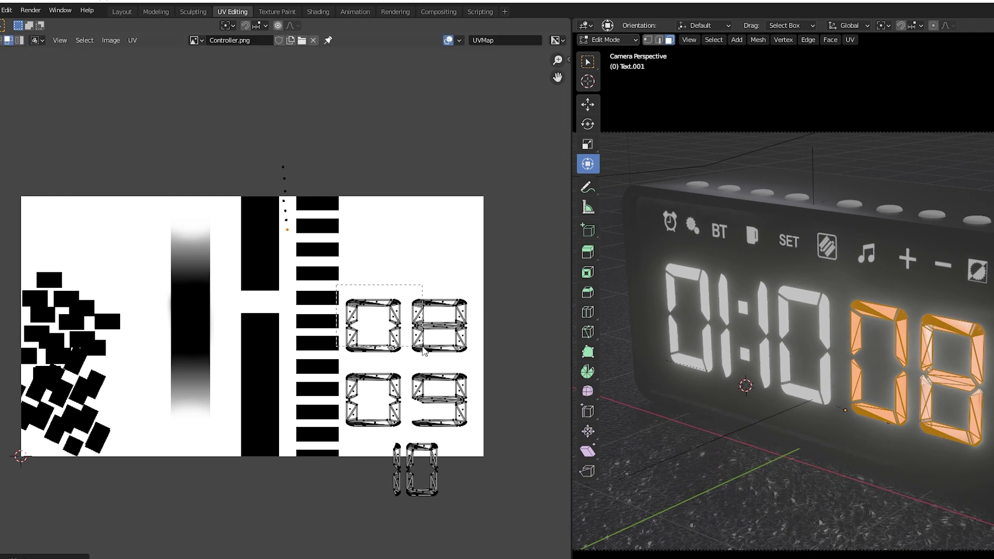
pyautogui.press('s')
pyautogui.press('0')
pyautogui.press('Return')
pyautogui.press('g')
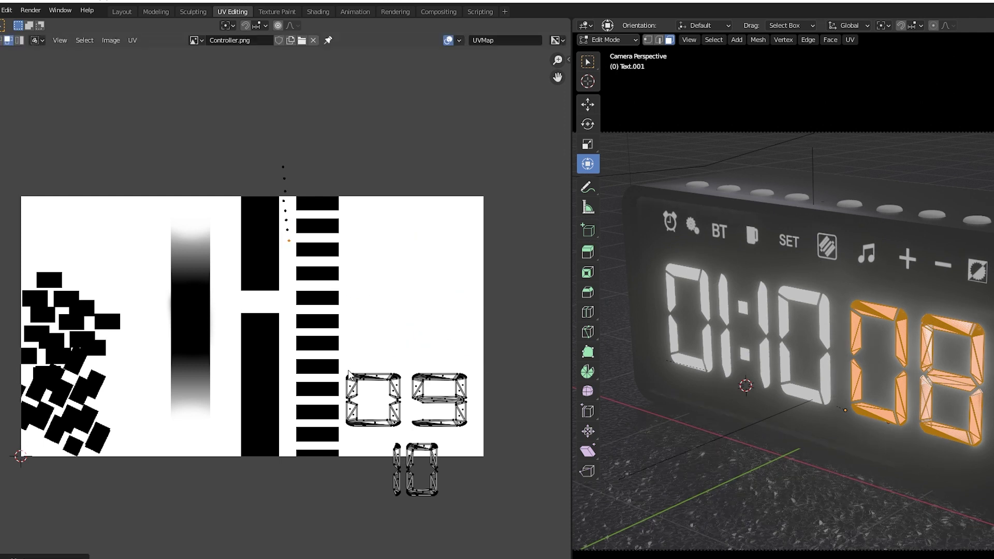
# Collapse the 09 islands to a point, then rotate and move the points onto the black bar
pyautogui.press('s')
pyautogui.press('0')
pyautogui.press('Return')
pyautogui.press('g')
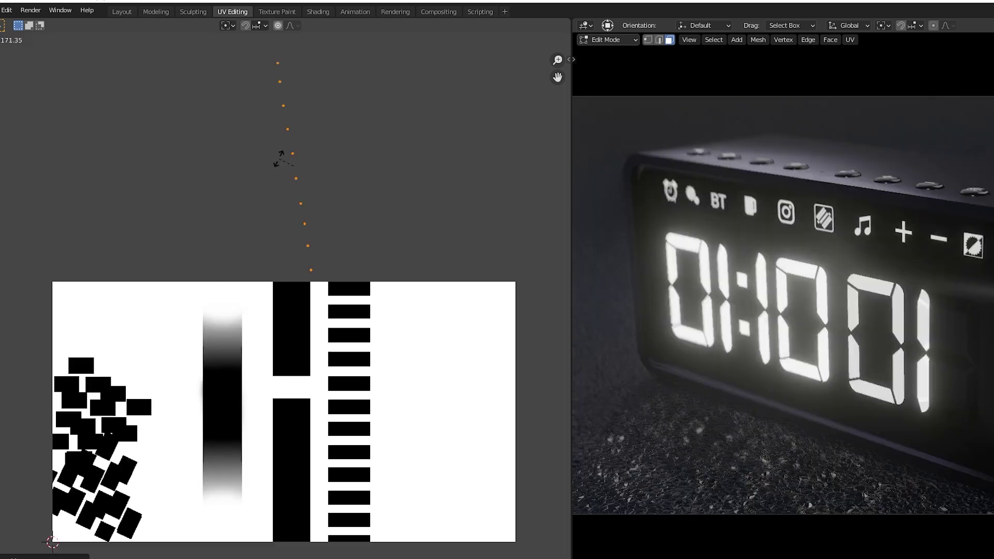
pyautogui.press('Return')
pyautogui.scroll(2, 337, 290)
pyautogui.press('g')
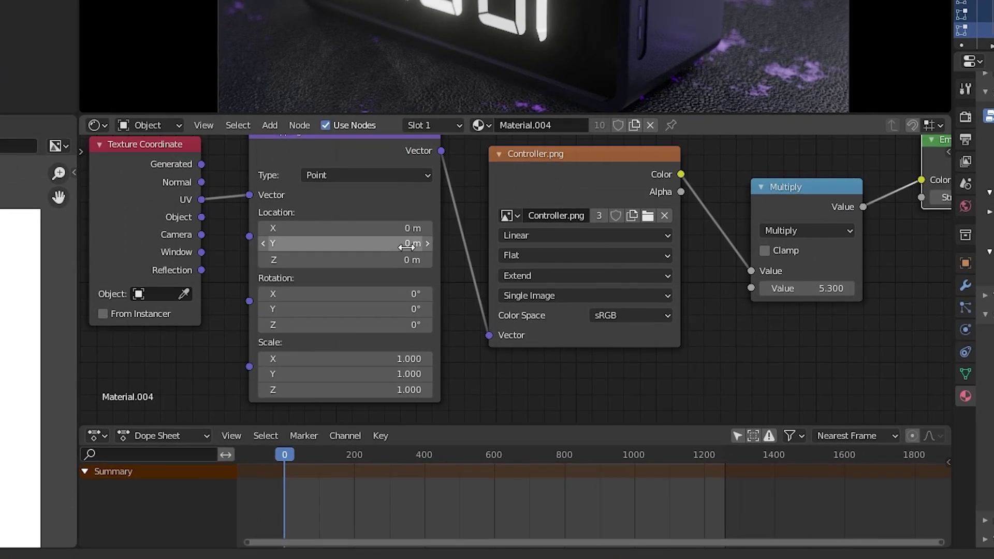
# Keyframe Mapping Location Y at 0 m on frame 0 and -0.7 m on frame 193
pyautogui.rightClick(404, 245)
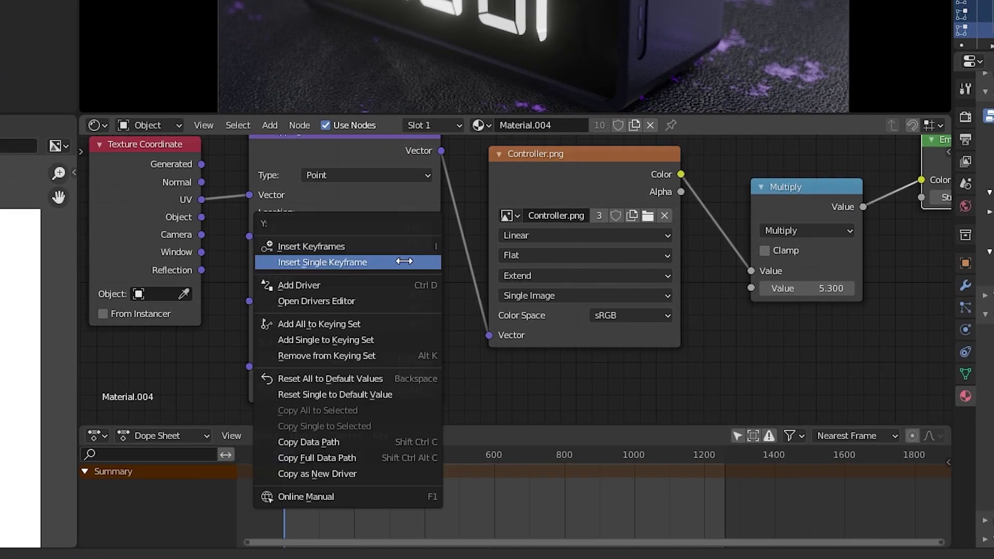
pyautogui.click(405, 262)
pyautogui.moveTo(291, 452); pyautogui.dragTo(334, 458)
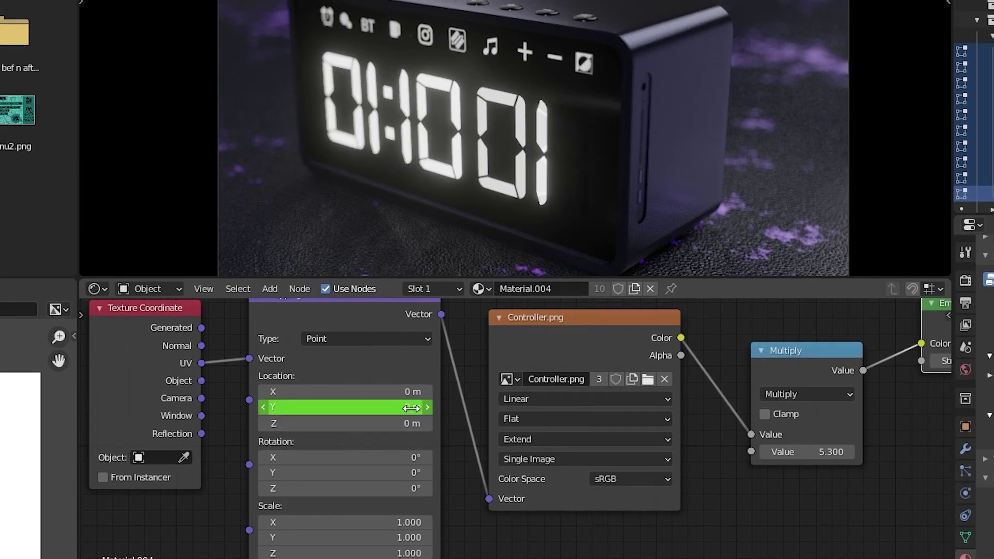
pyautogui.moveTo(411, 407); pyautogui.dragTo(355, 408)
pyautogui.rightClick(409, 404)
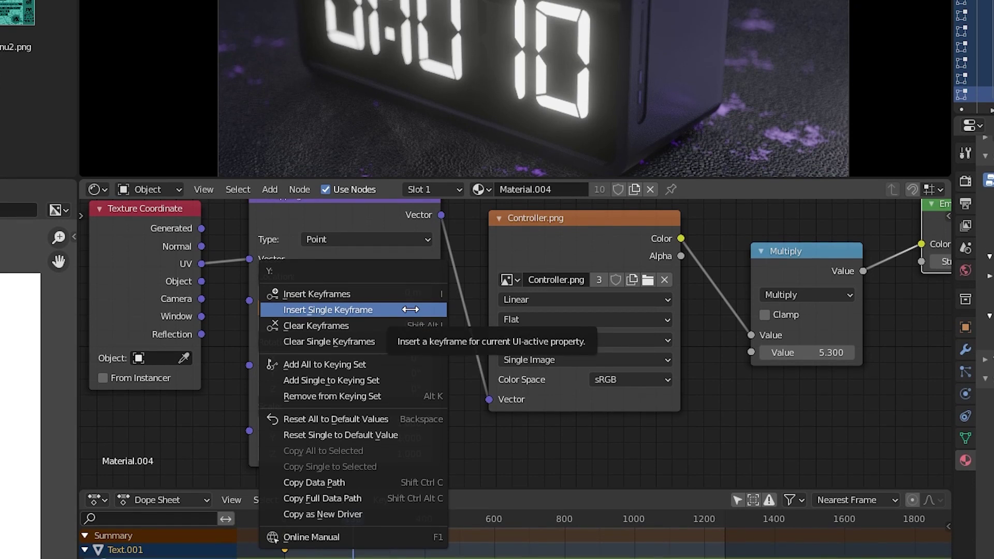
pyautogui.click(410, 309)
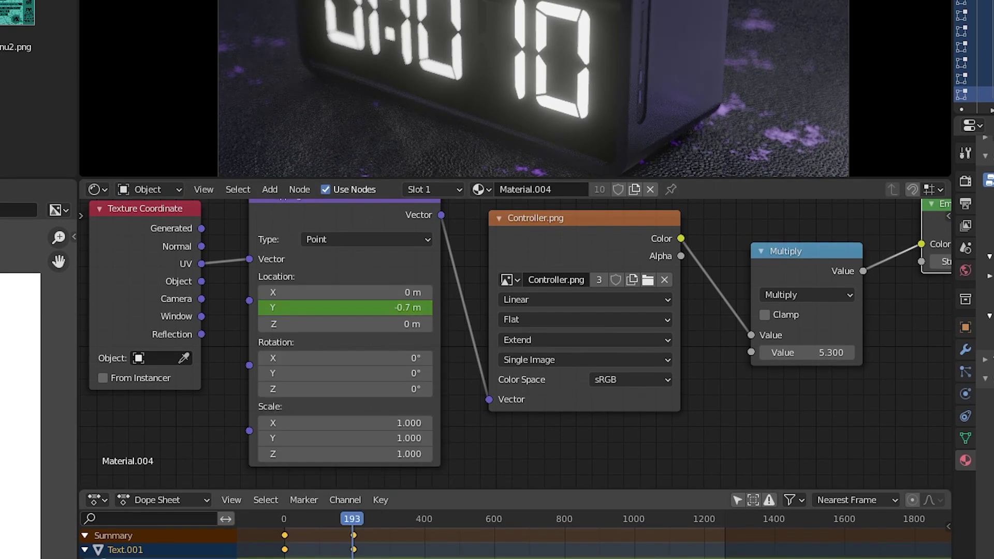
pyautogui.press('t')
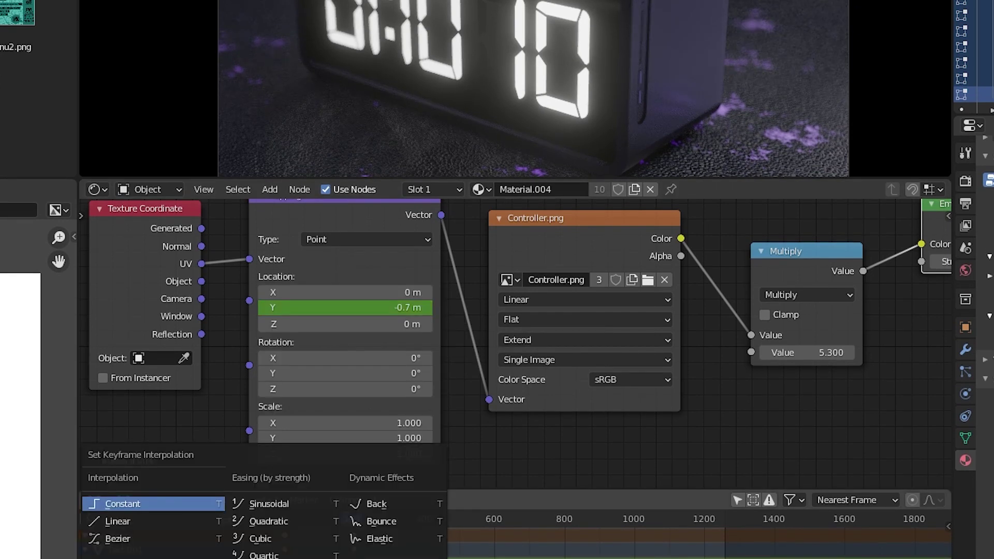
# Make the counter keyframes Linear, play from frame 0 ticking 01:002 to 01:008, and begin raising the bar's UV island
pyautogui.click(114, 521)
pyautogui.moveTo(347, 519); pyautogui.dragTo(250, 524)
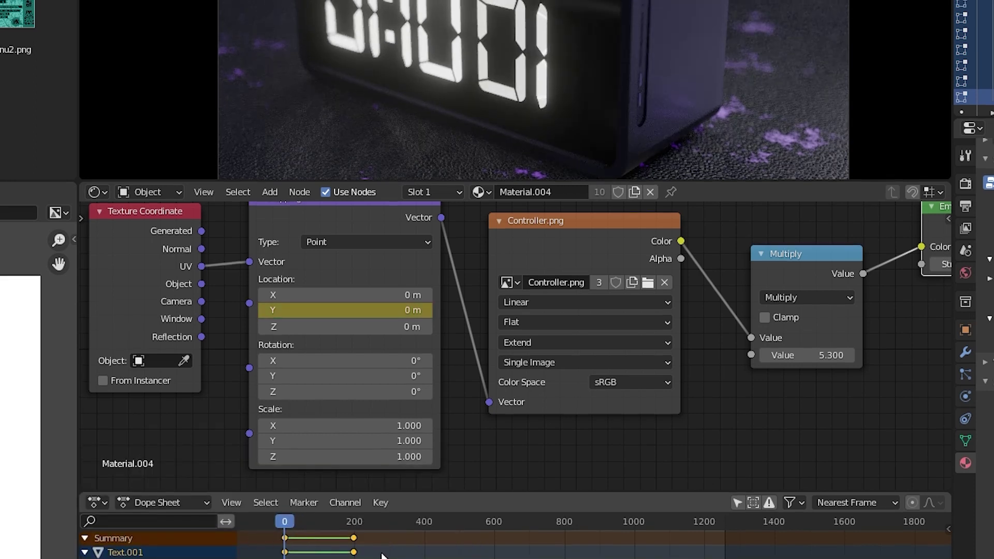
pyautogui.press('Right')
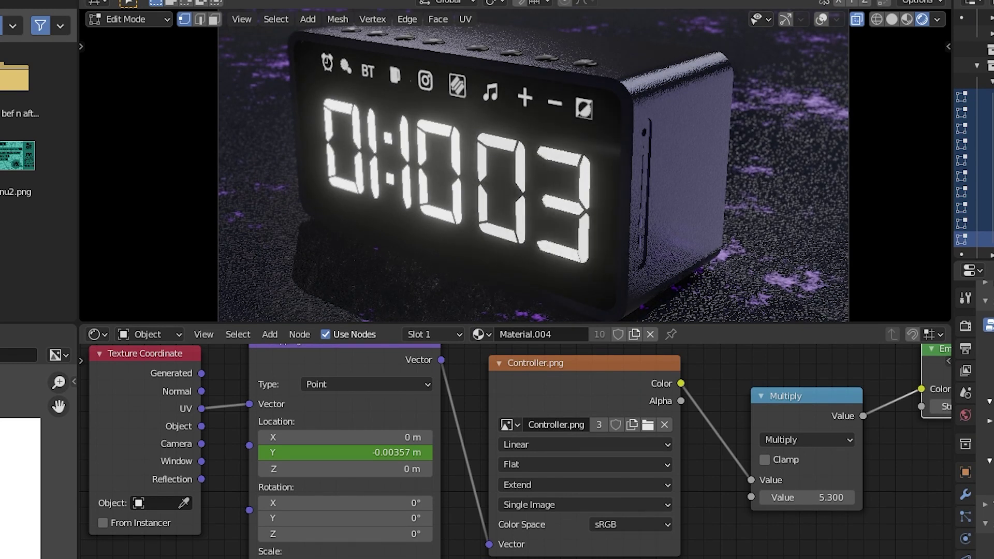
pyautogui.press('Right')
pyautogui.press('Right')
pyautogui.press('Right')
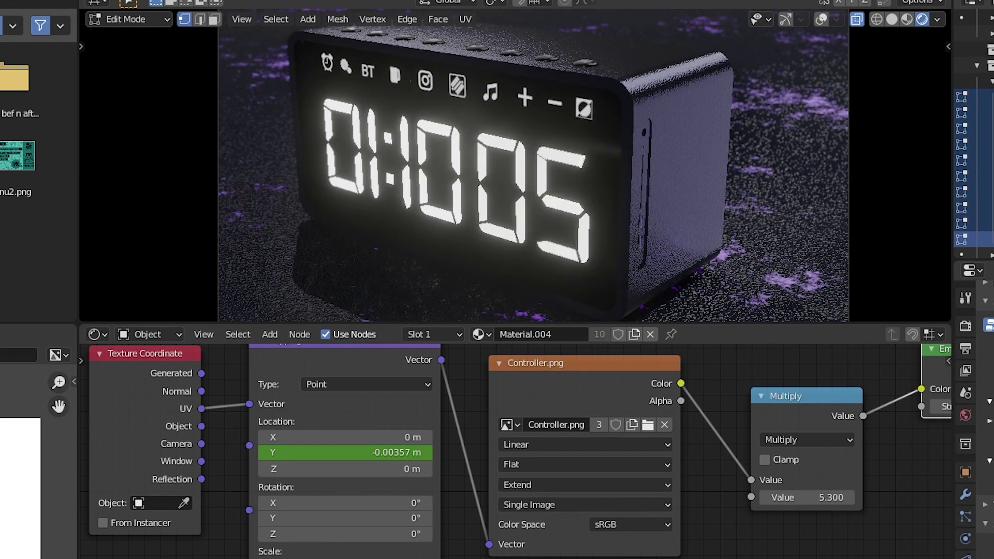
pyautogui.press('Right')
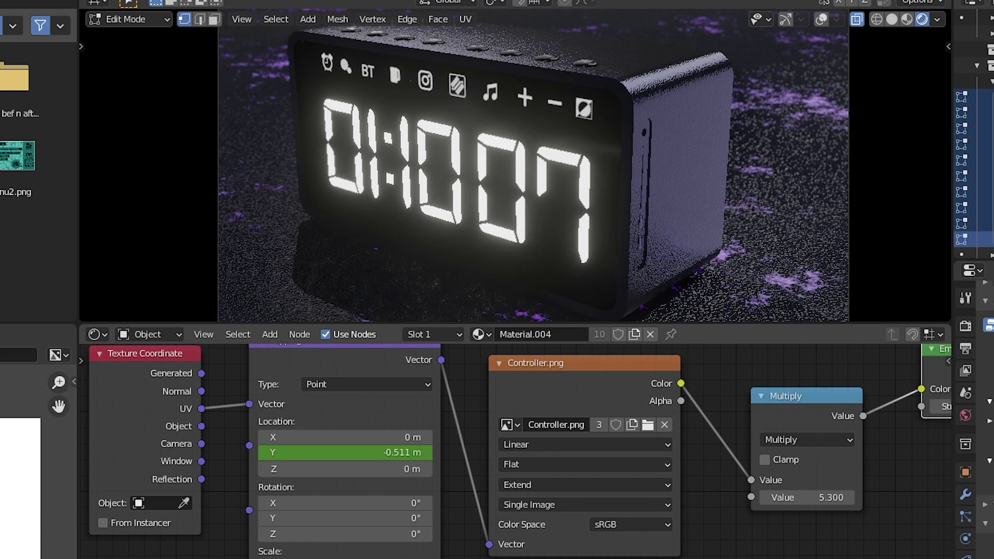
pyautogui.press('Right')
pyautogui.press('Right')
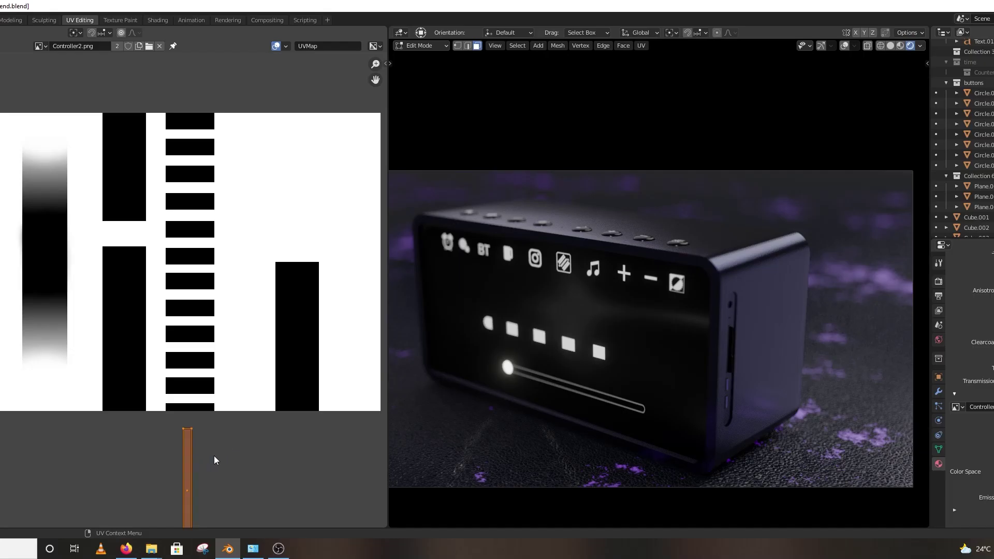
pyautogui.press('g')
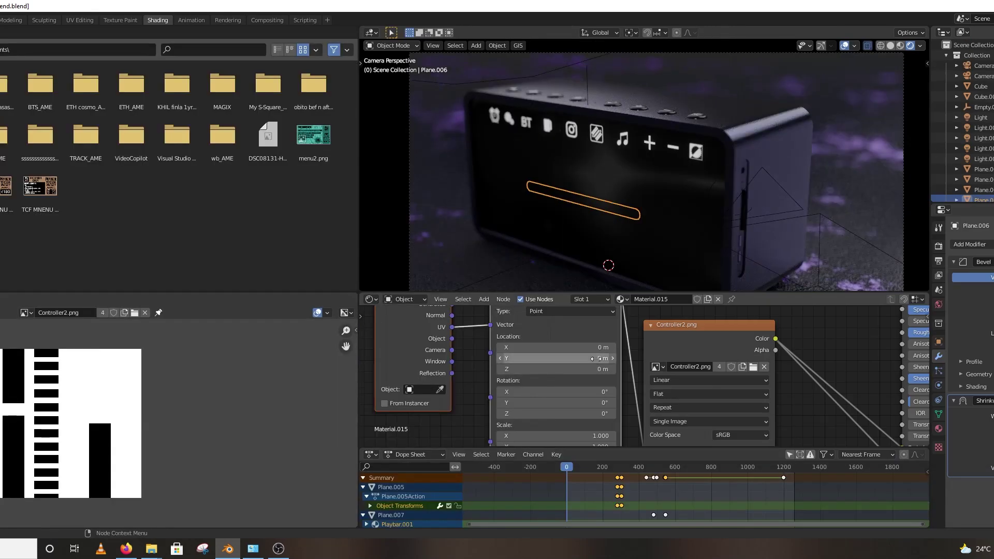
# Keyframe the Plane.006 bar's mapping Location and play the timeline so the glowing bar blinks
pyautogui.press('space')
pyautogui.rightClick(595, 358)
pyautogui.click(596, 358)
pyautogui.scroll(-3, 601, 409)
pyautogui.scroll(10, 548, 490)
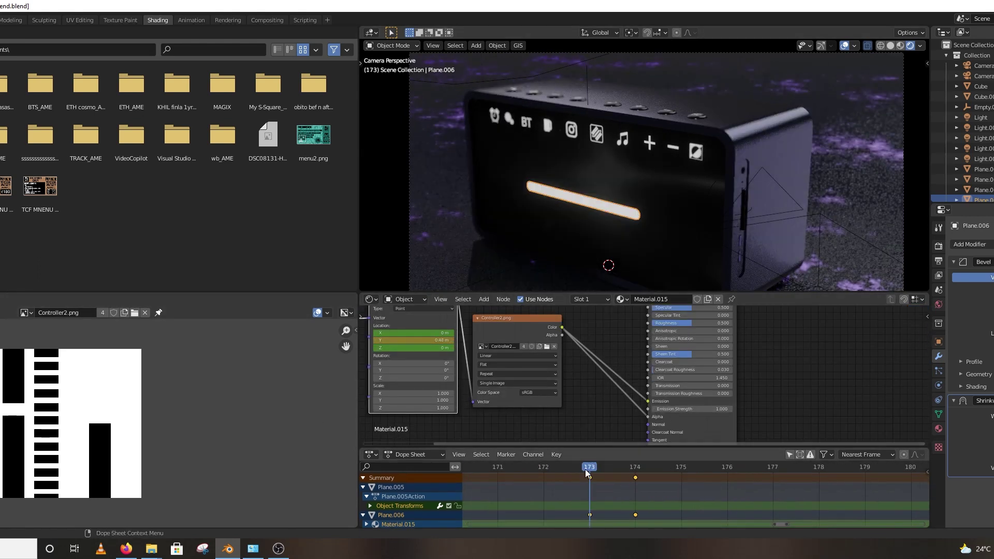
pyautogui.scroll(-8, 664, 502)
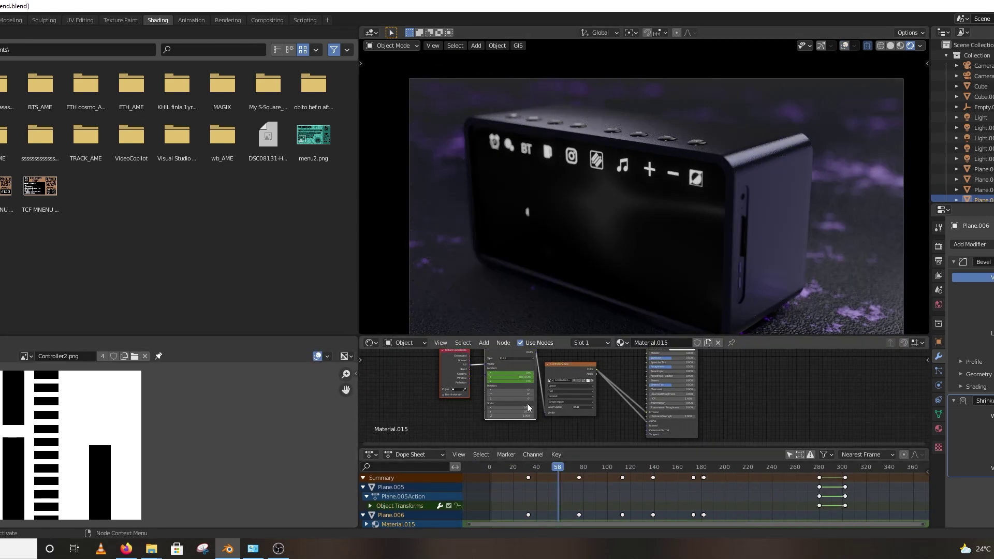